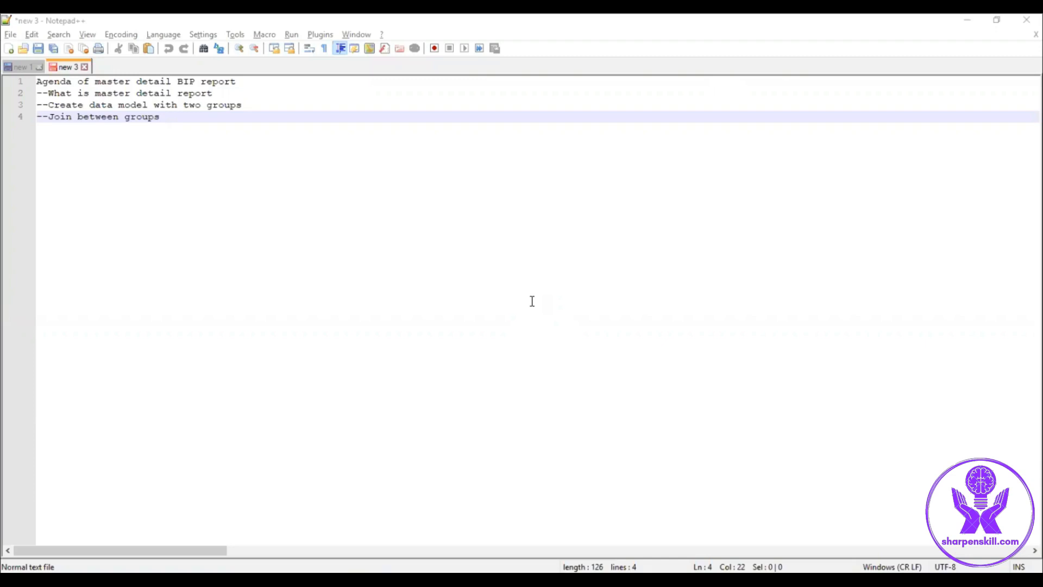
Step: Switch to the browser and open the Reports and Analytics catalog
key(alt+Tab)
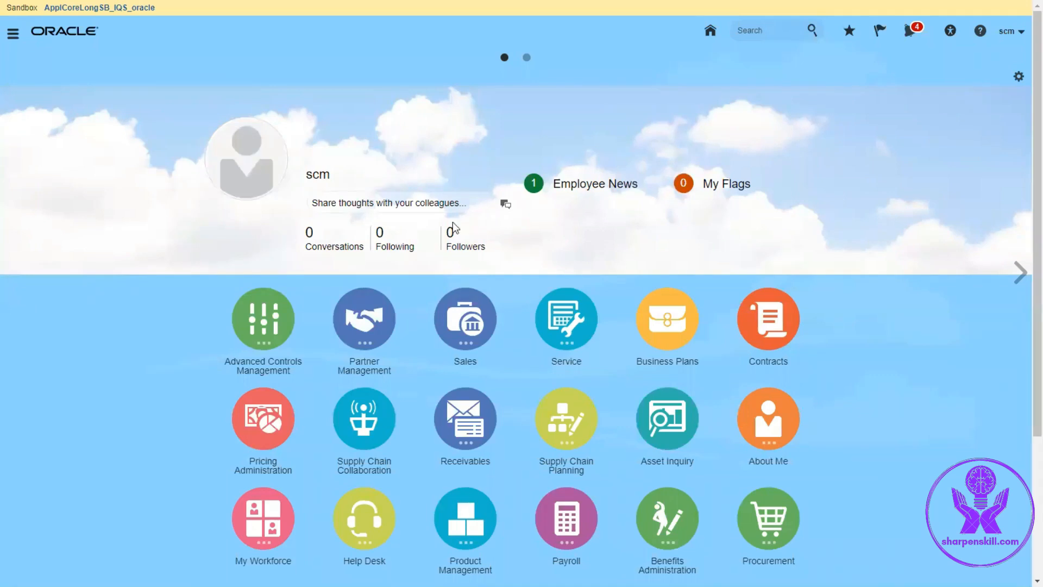
click(11, 41)
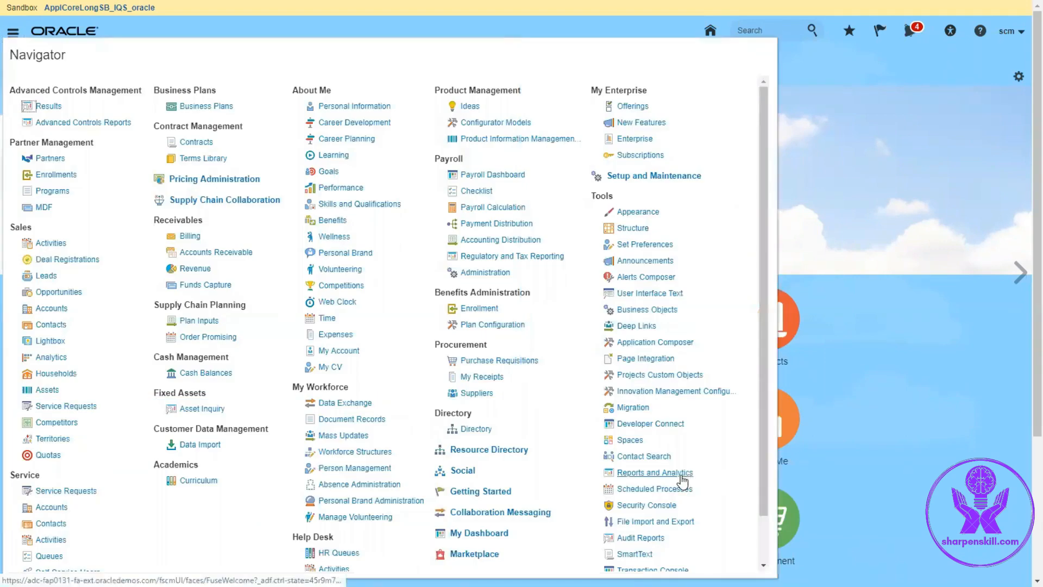
click(681, 477)
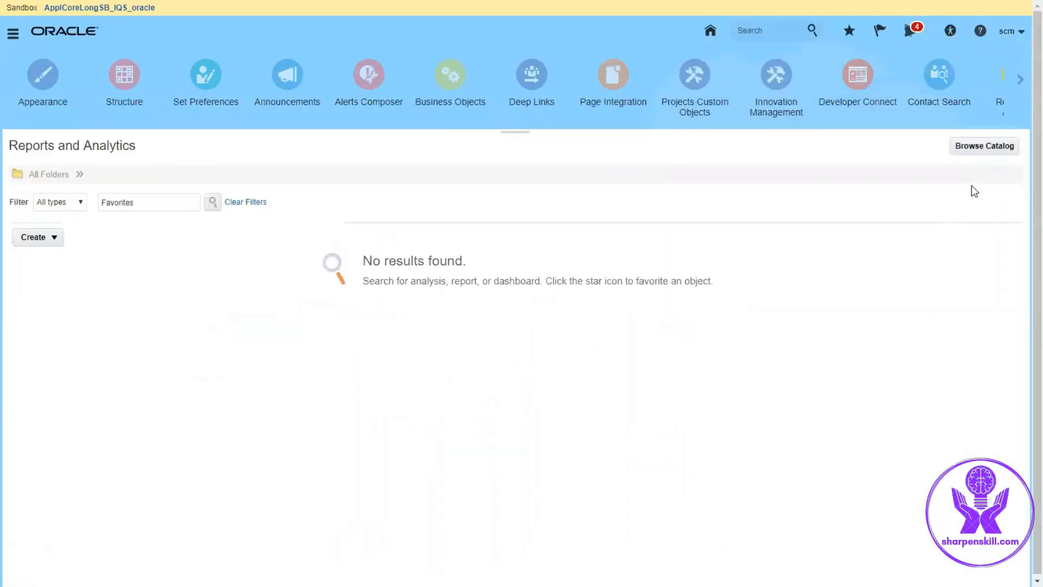
click(974, 145)
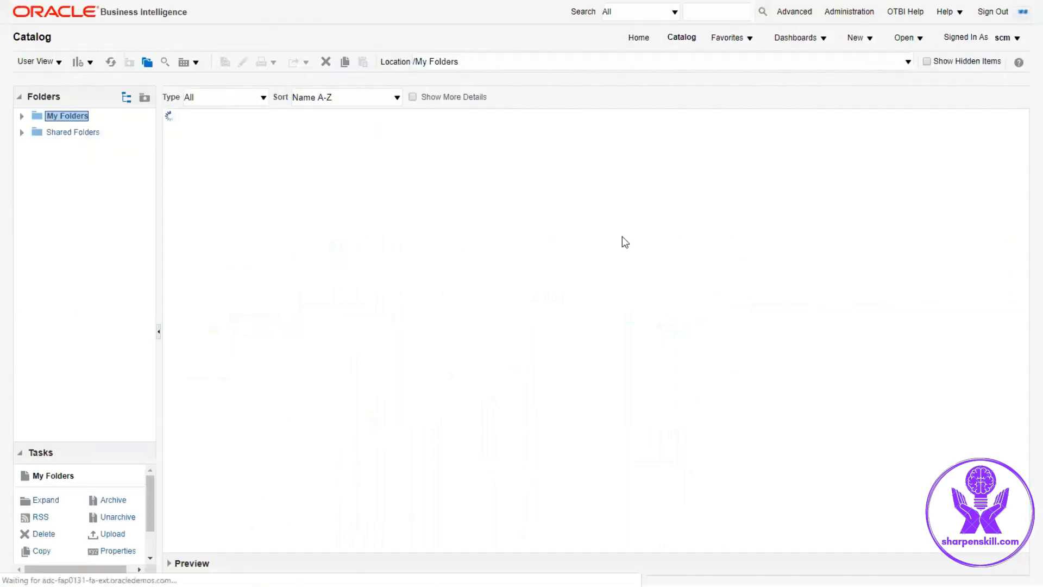
Step: Create a folder named Demo_Master_detail in My Folders and open it
click(87, 64)
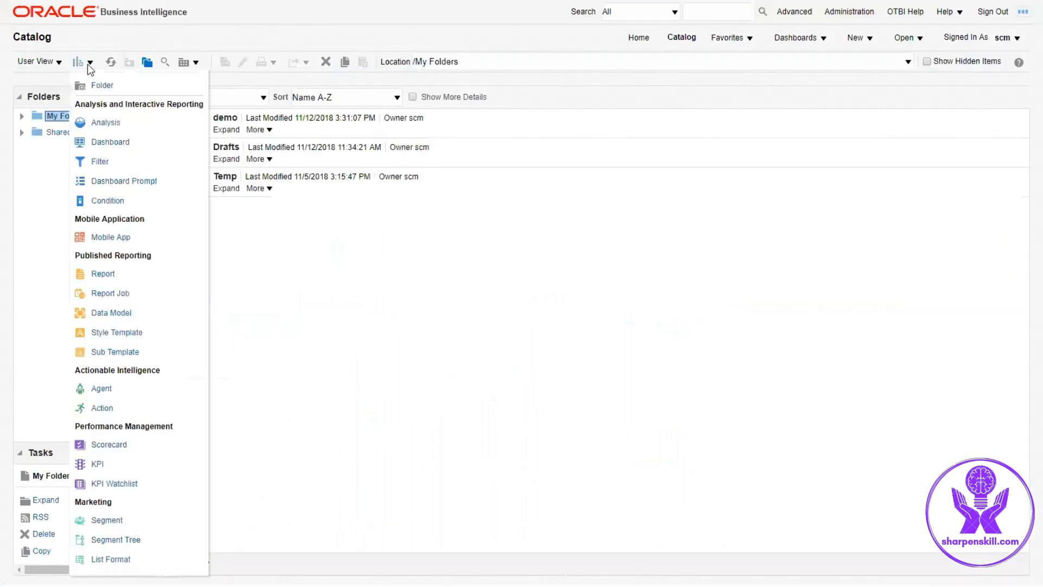
click(97, 85)
text(Demo)
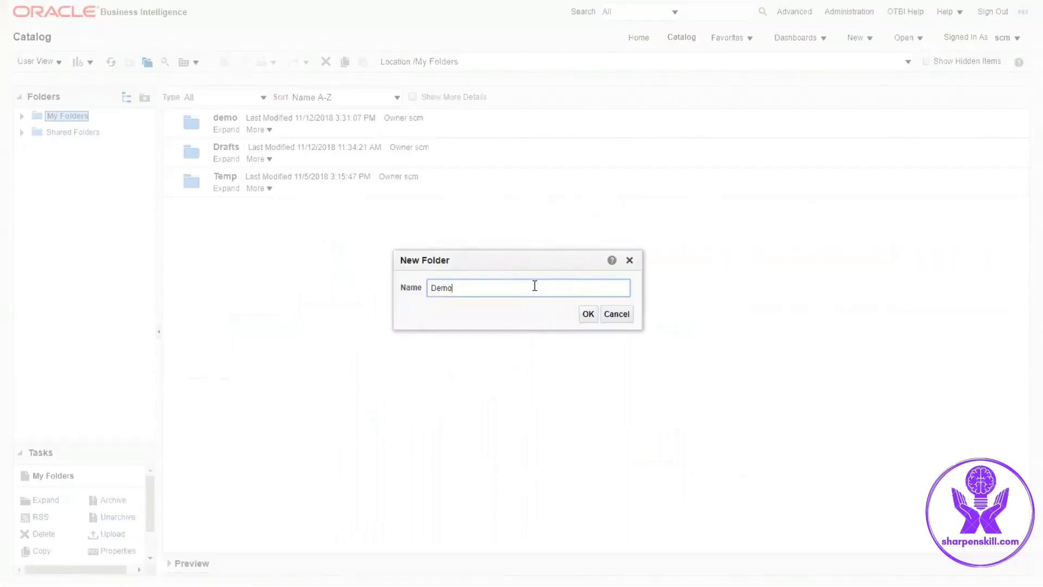
text(_Master_detail)
click(589, 315)
click(229, 219)
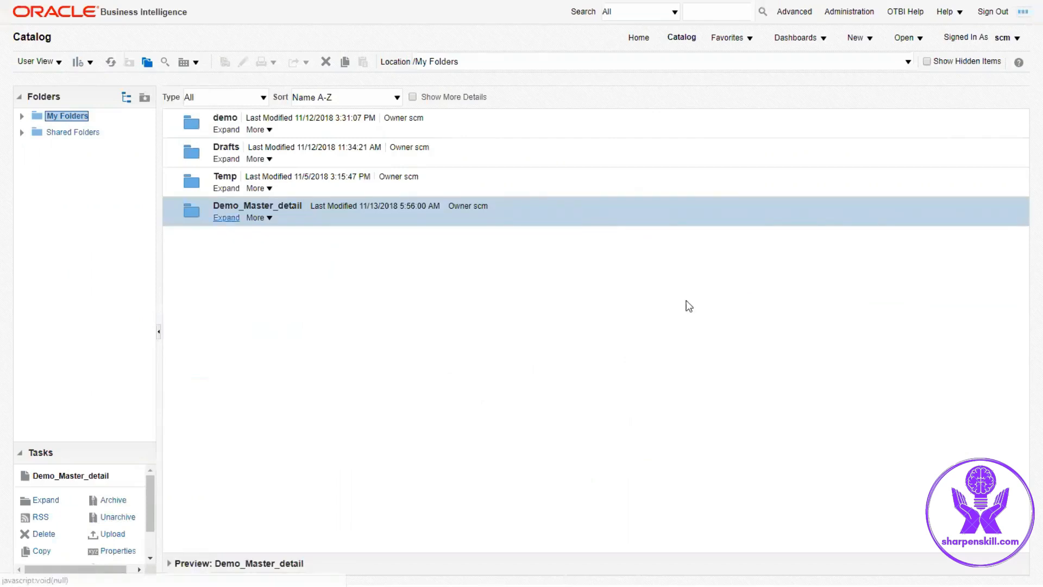
Step: Create a new data model and start a new SQL Query data set
click(873, 38)
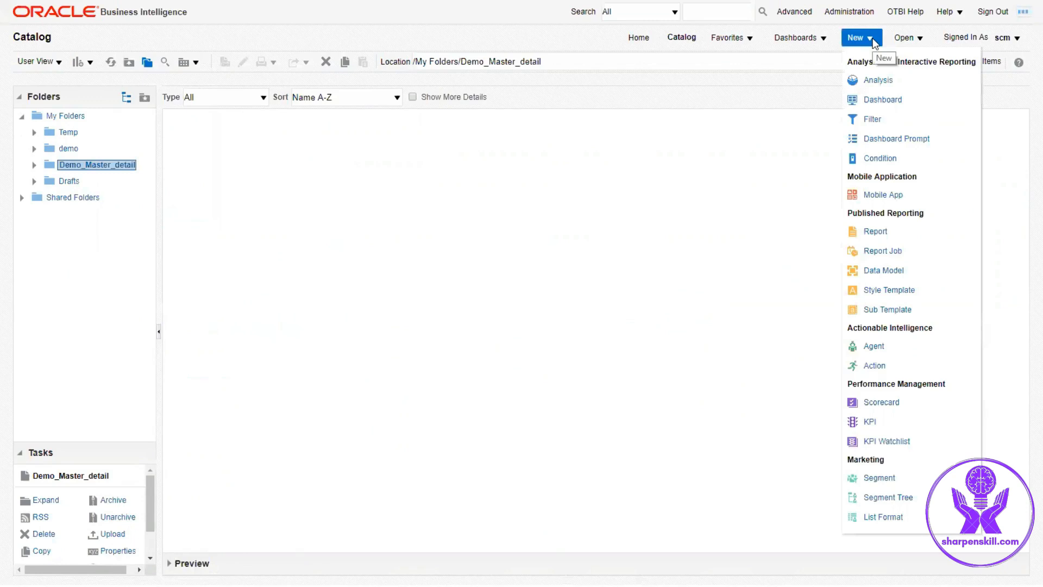
click(895, 271)
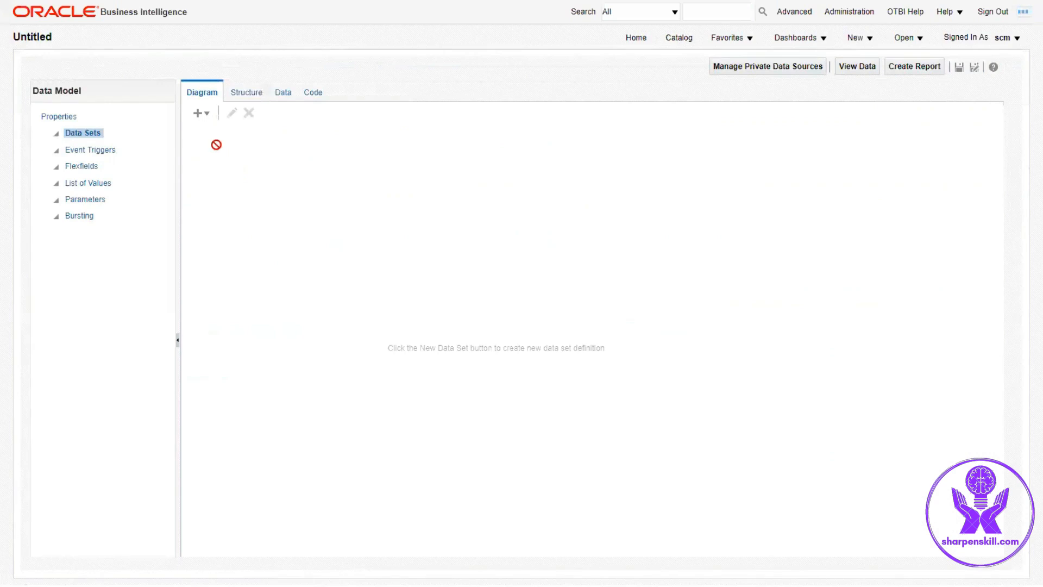
click(205, 113)
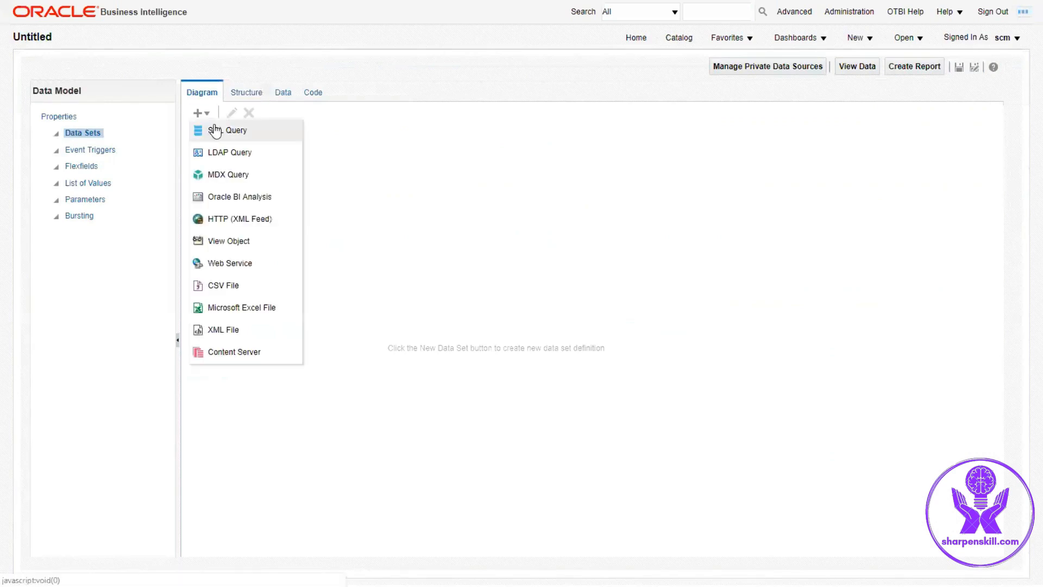
click(214, 131)
Step: Name the data set supp and set its data source to ApplicationDB_FSCM
click(488, 205)
text(supp)
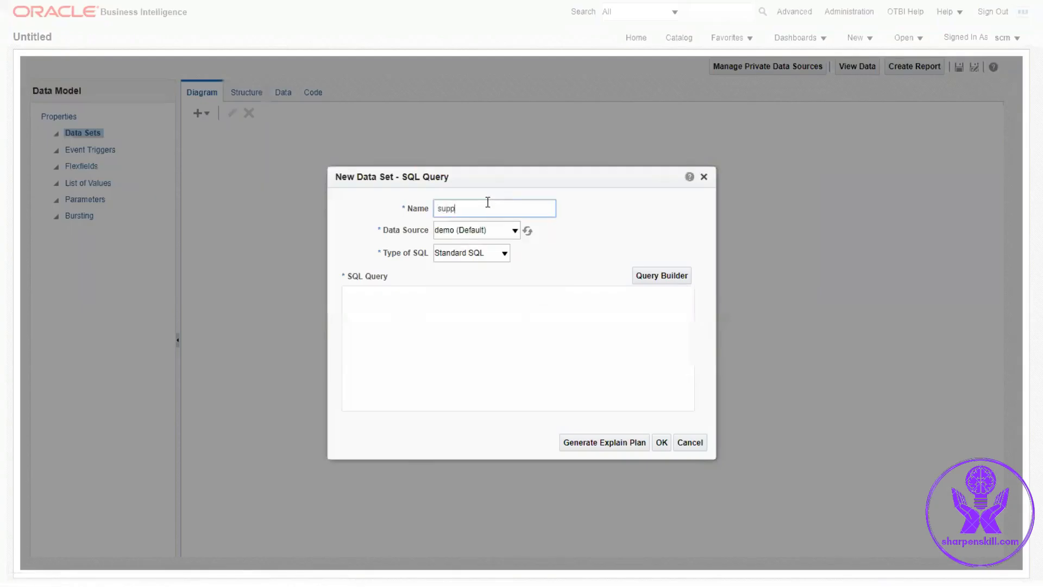
click(492, 230)
click(487, 285)
Step: Write the base query FROM POZ_SUPPLIERS supp, HZ_PARTIES hp WHERE supp.party_id = hp.party_id
click(398, 317)
text(SELECT)
key(Return)
text(FROM POZ_SU)
text(PPLIERS)
text( supp )
text(, HZ_PARTIES)
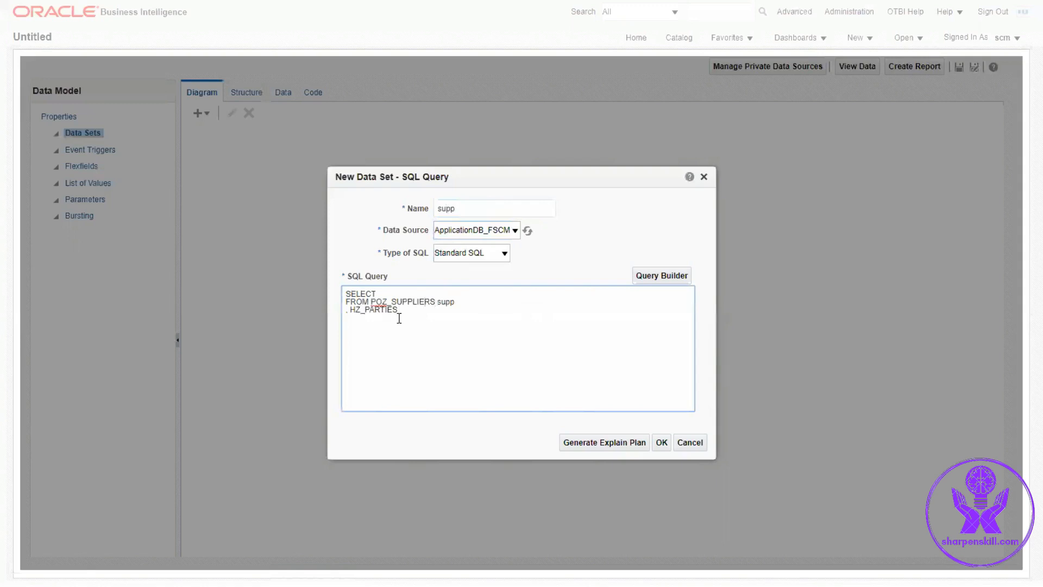
text( hp )
text(WHERE)
text( supp)
text(.party)
text(_id =)
text( hp)
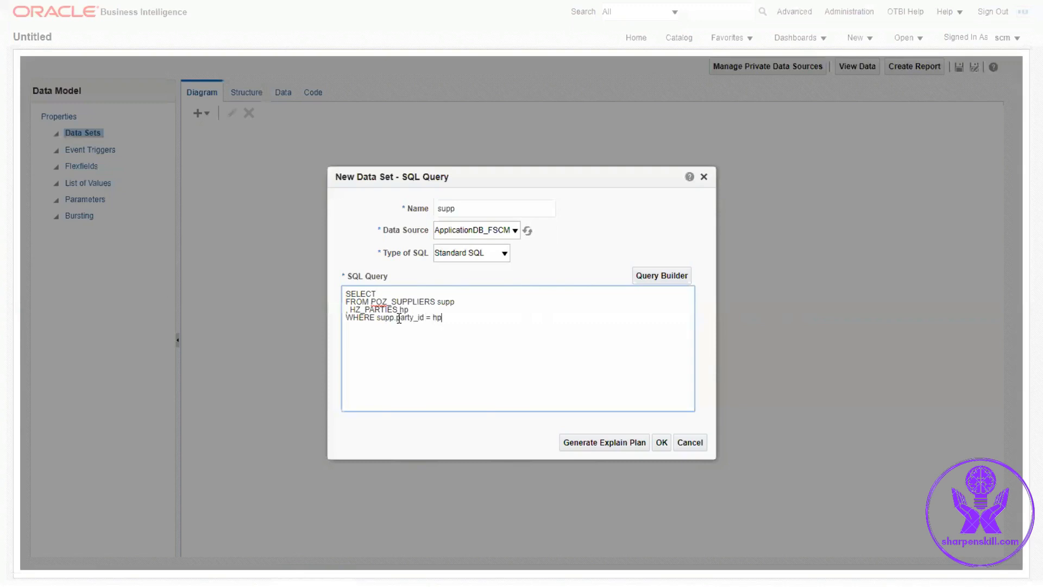
text(.party_id)
Step: Add supp.vendor_id, supp.vendor_type_lookup_code and hp.party_name as the selected columns
click(406, 294)
text(supp.vendor_id,)
key(Return)
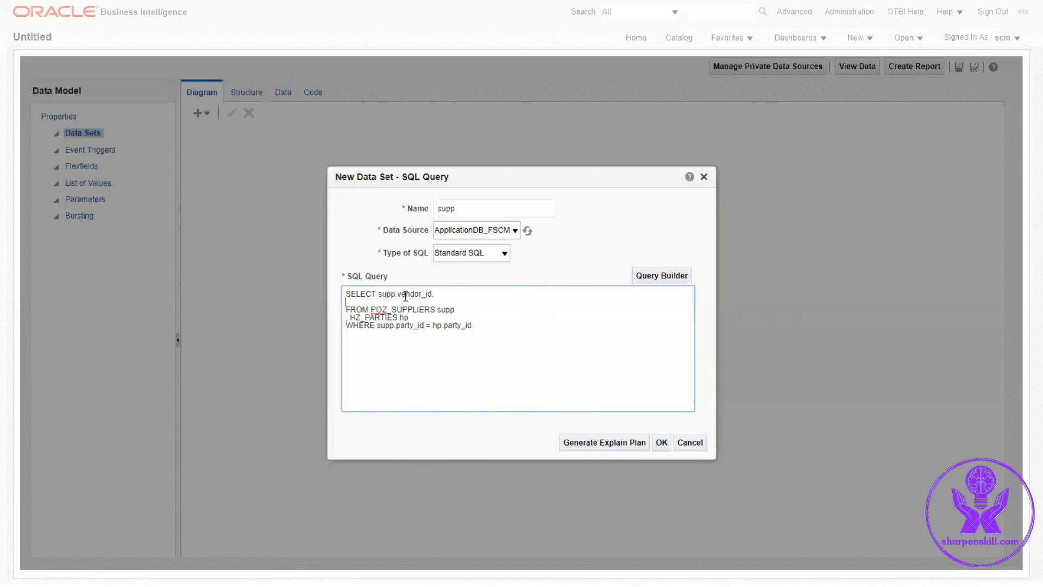
key(BackSpace)
key(BackSpace)
key(Return)
text(, supp.vendor_type_lookup_code)
key(Return)
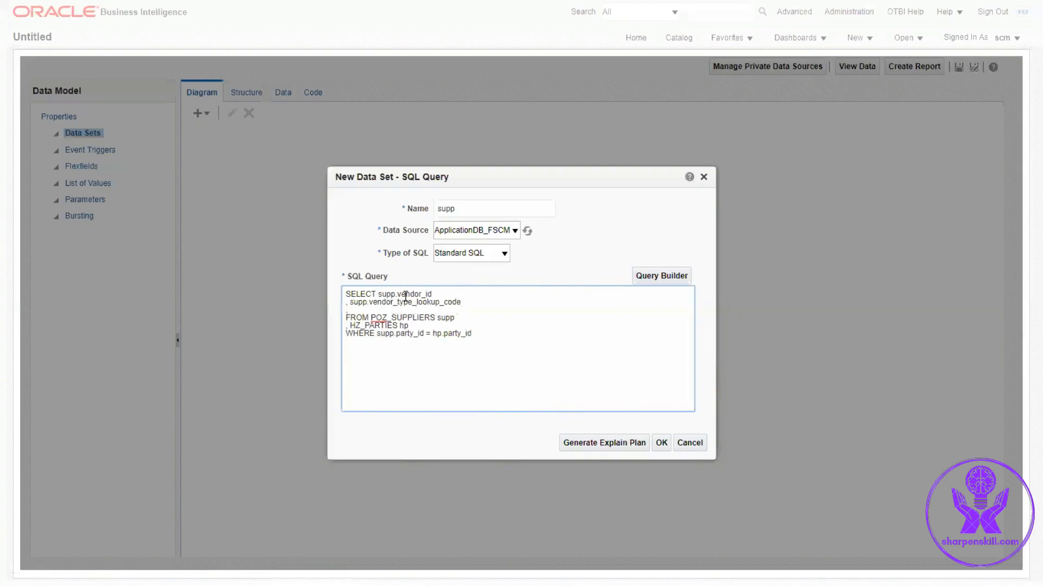
text(,hp.party_)
text(name)
text(AND)
Step: Add the condition AND hp.party_name = :p_vendor_name and save the data set
drag(402, 309, 347, 308)
key(ctrl+c)
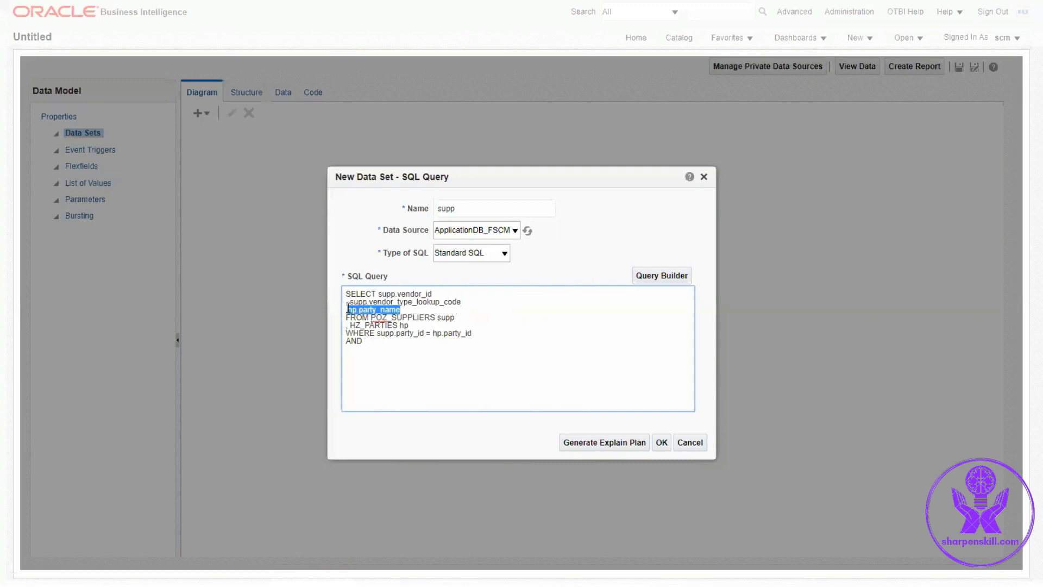
click(372, 341)
key(ctrl+v)
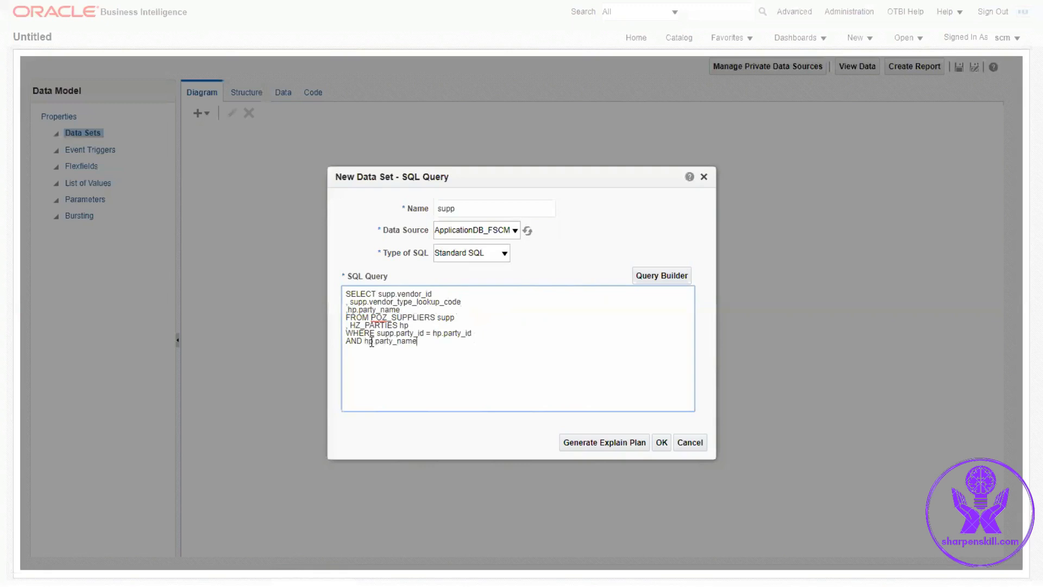
text(= :p_vendor_name)
click(661, 444)
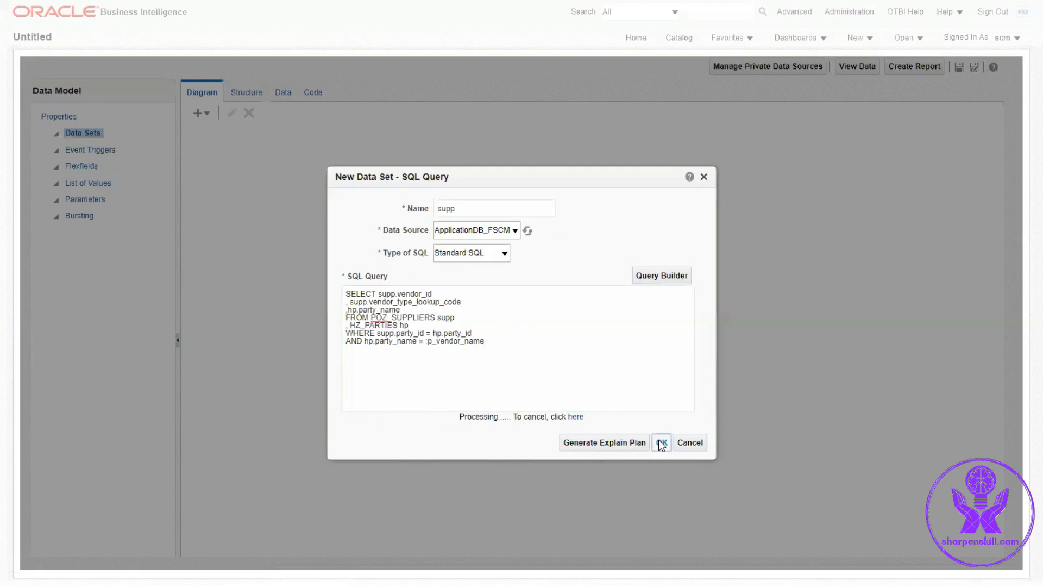
Step: Create the p_vendor_name bind parameter and set its display label to Supplier Name
click(401, 247)
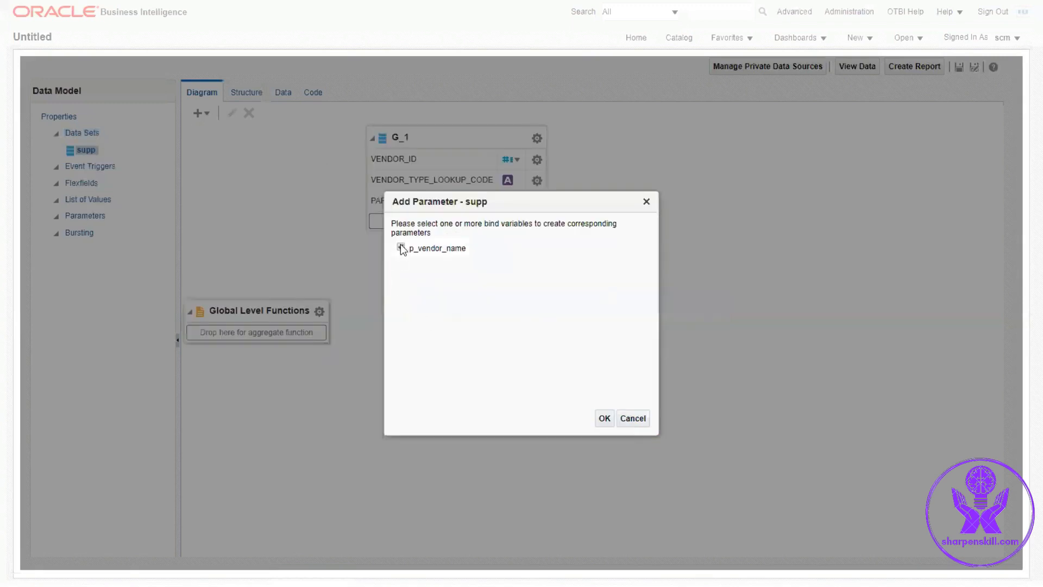
click(605, 418)
click(348, 388)
text(Supplier Name)
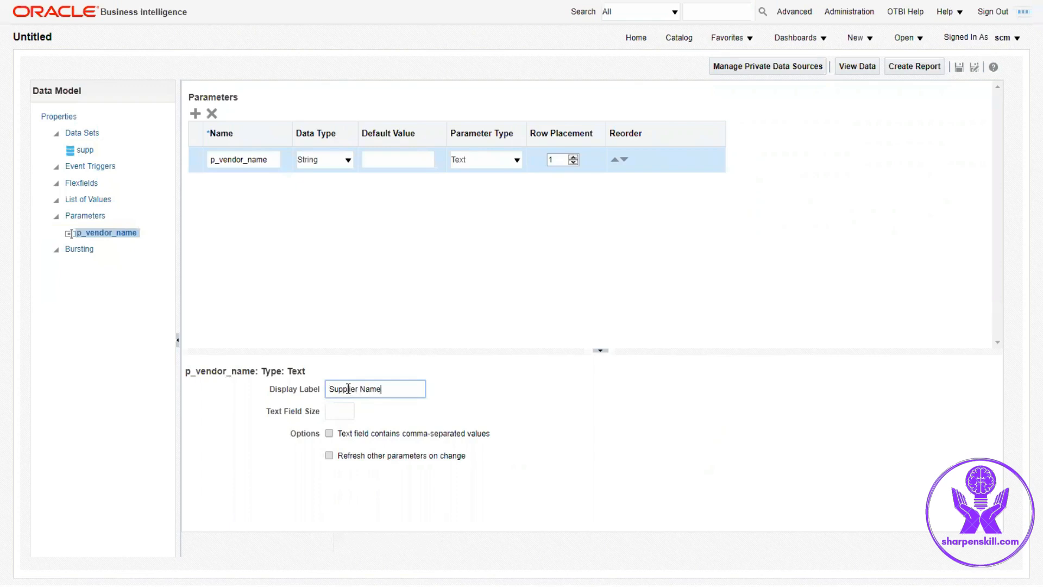
Step: Add a SQL Query list of values named xxdemo_supp_lov using the ApplicationDB_FSCM data source
click(104, 200)
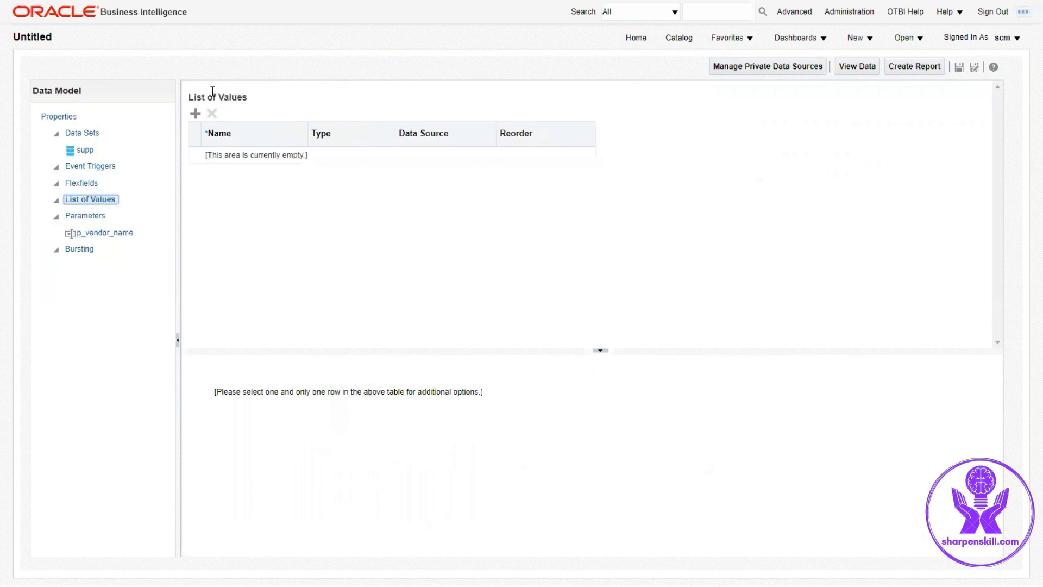
click(196, 113)
drag(289, 158, 188, 162)
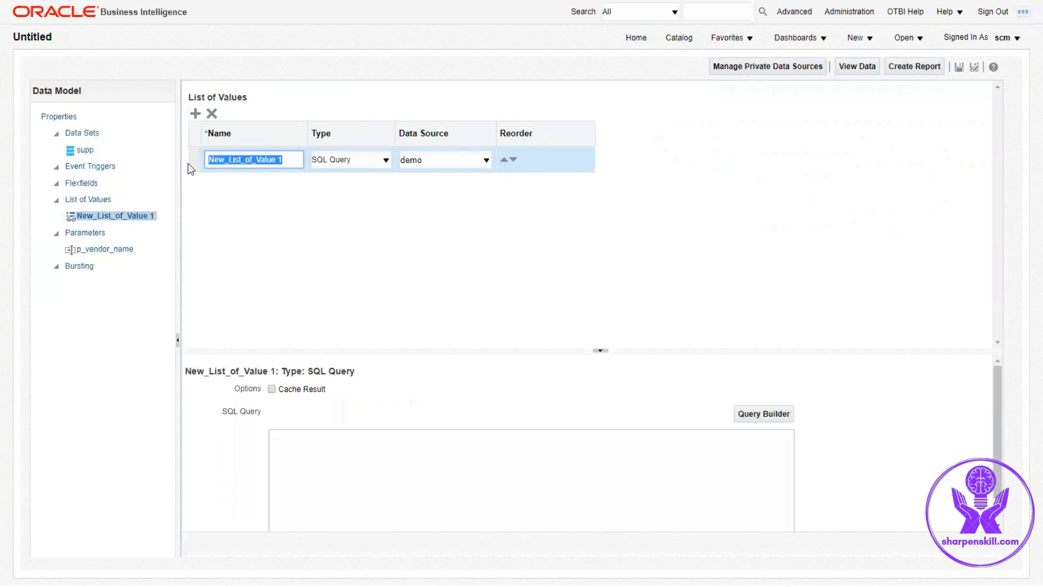
text(xxdem)
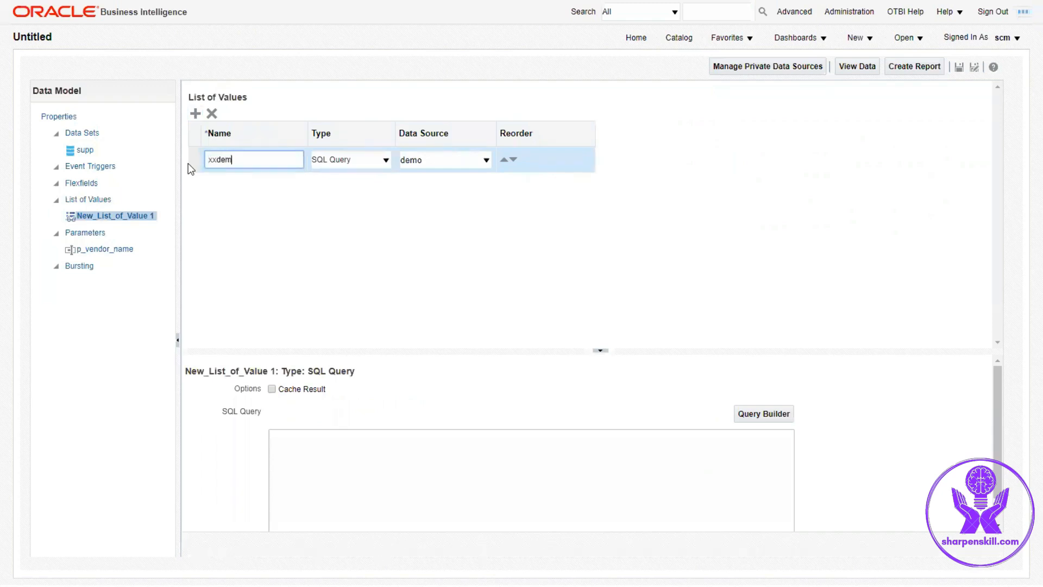
text(o_supp_lov)
click(437, 160)
click(451, 217)
Step: Enter the LOV query SELECT hp.party_name FROM POZ_SUPPLIERS supp, HZ_PARTIES hp WHERE supp.party_id = hp.party_id
click(331, 434)
text(sELECT hp.)
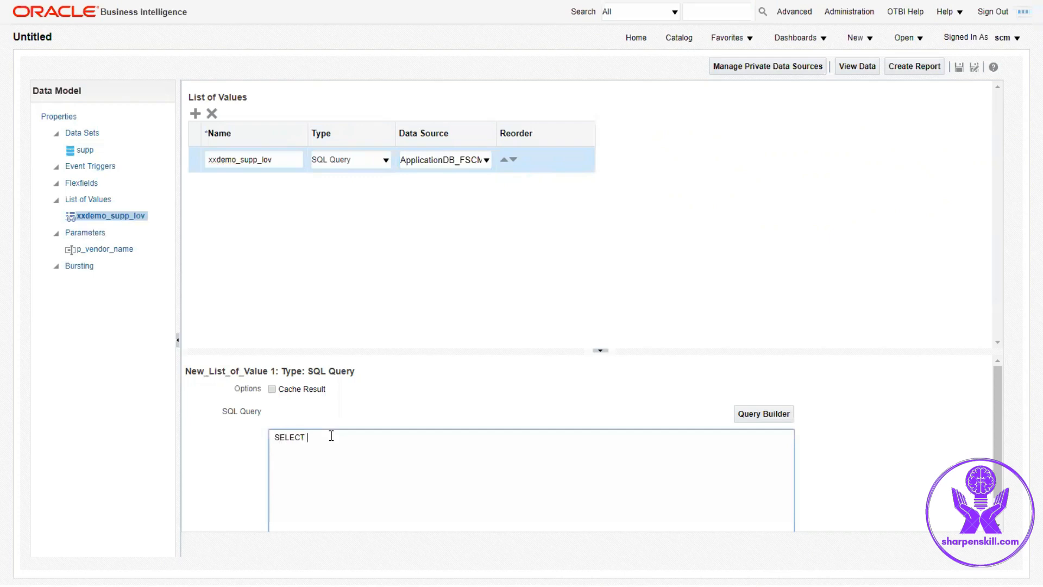
text(party_name)
key(Return)
text(FROM POZ_SU)
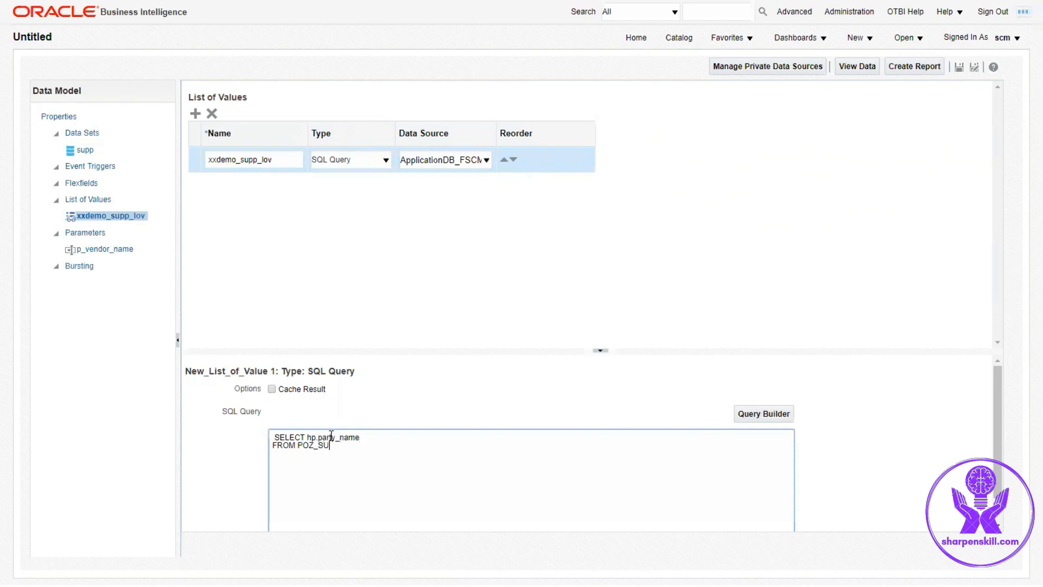
text(PPLIERS supp )
text(, HZ_PARTI)
text(ES)
text(p)
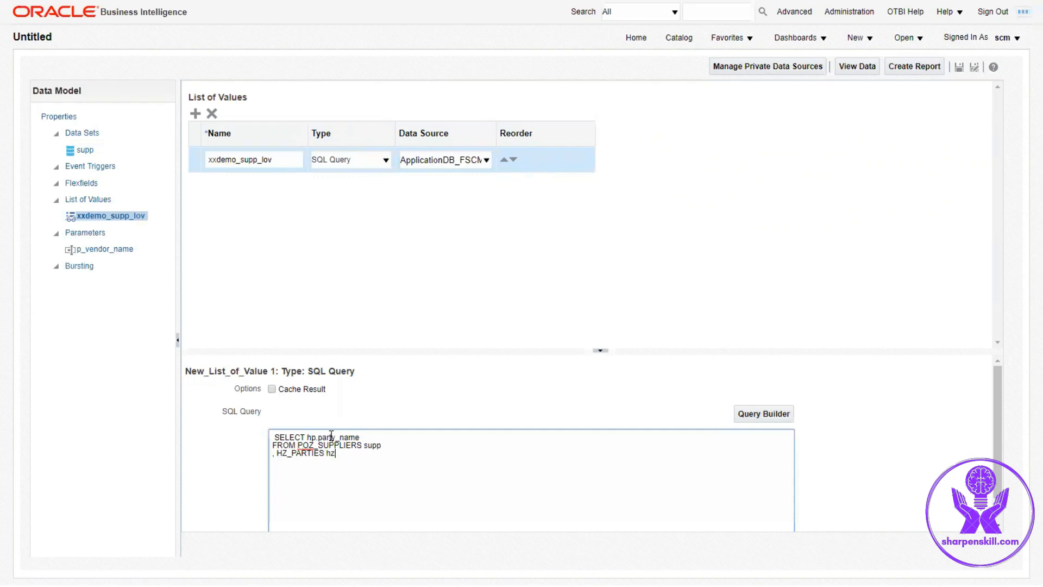
key(Return)
text(WHERE supp.party_id = hp.party_id)
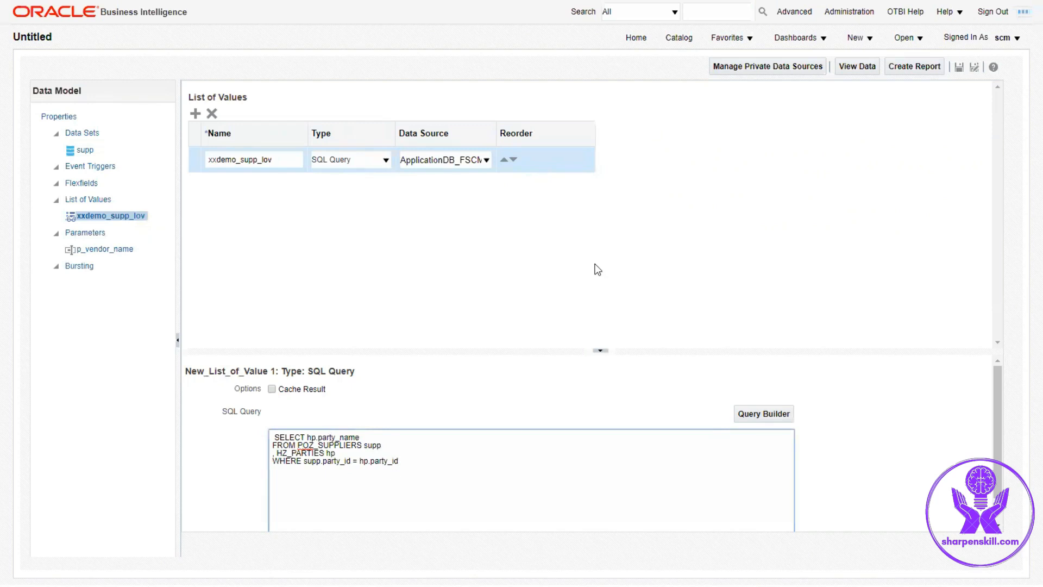
Step: Change the p_vendor_name parameter type to Menu using the xxdemo_supp_lov list of values
click(111, 248)
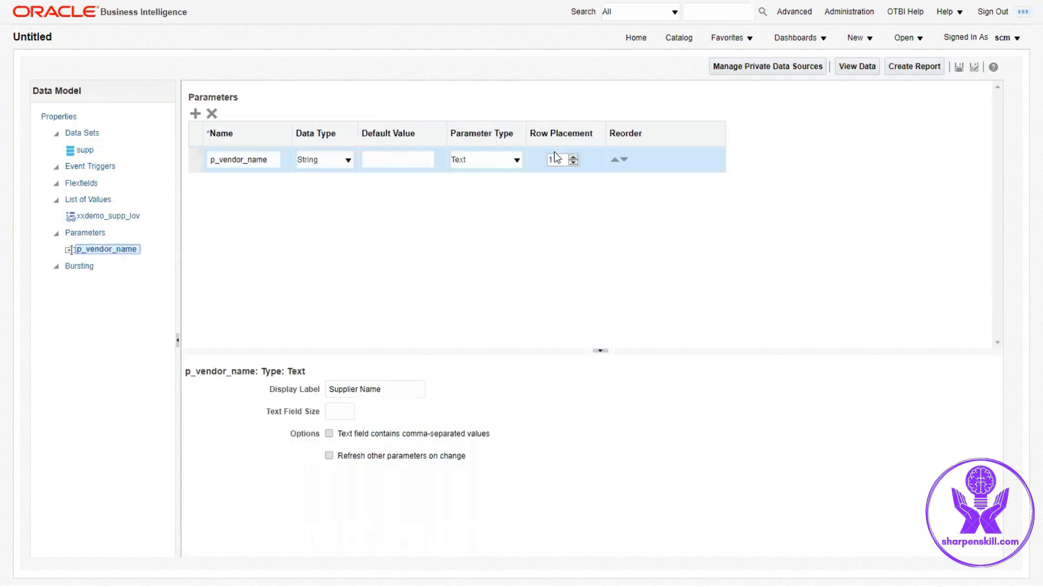
click(515, 159)
click(495, 184)
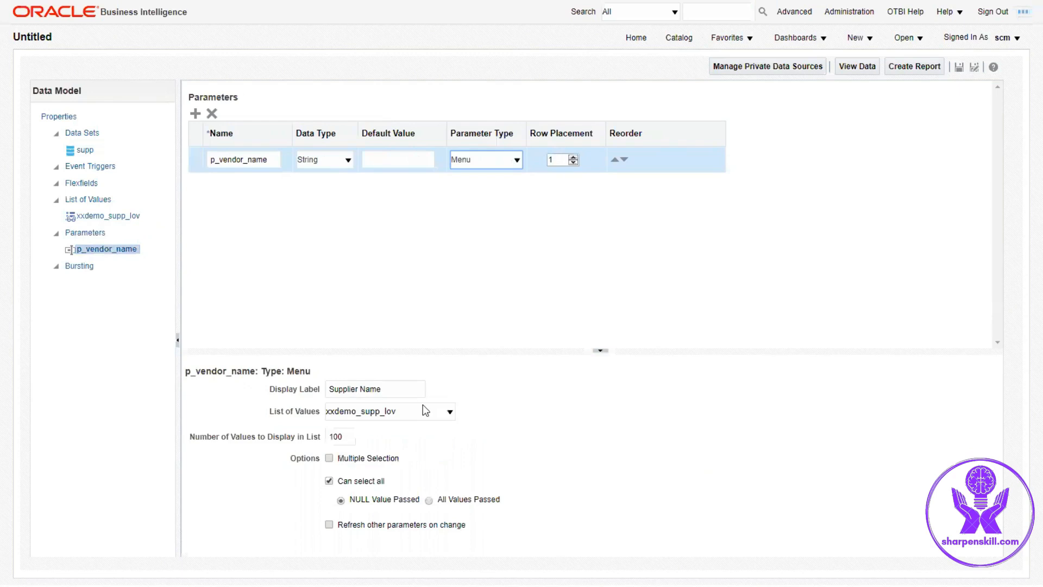
click(422, 411)
click(420, 411)
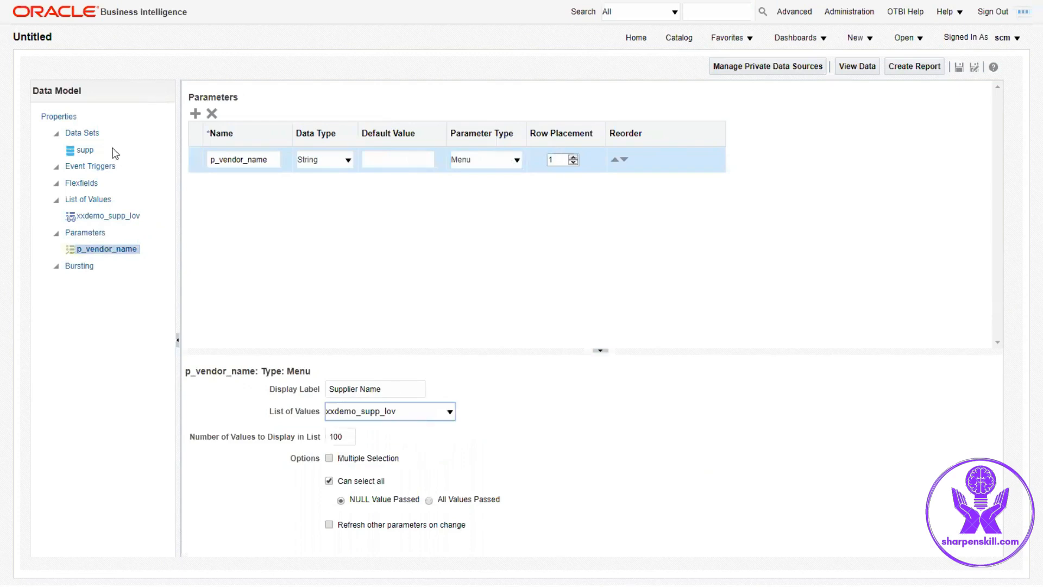
Step: Add a new SQL Query data set named supp_site using the ApplicationDB_FSCM data source
click(85, 133)
click(204, 113)
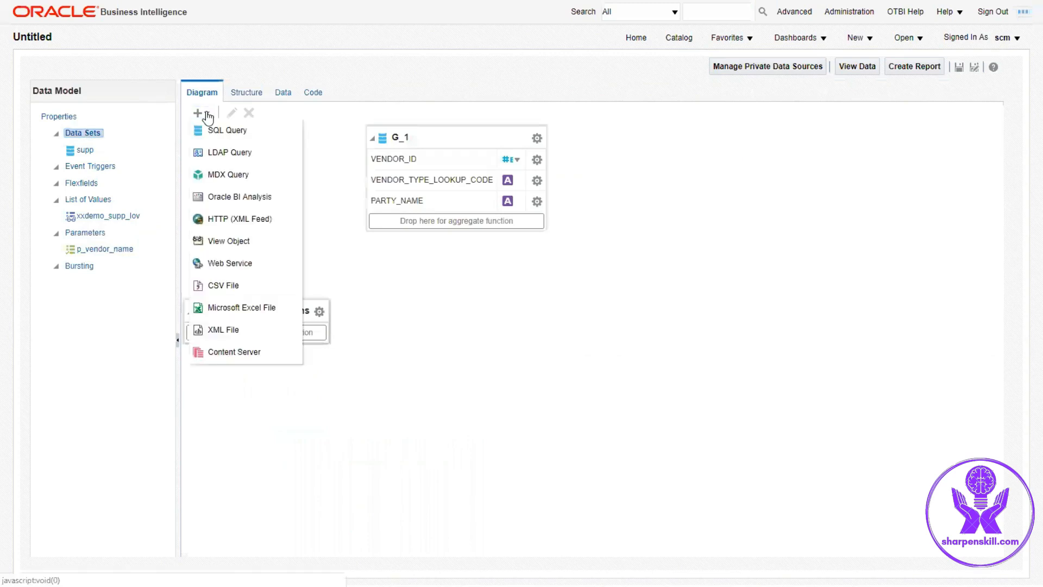
click(211, 130)
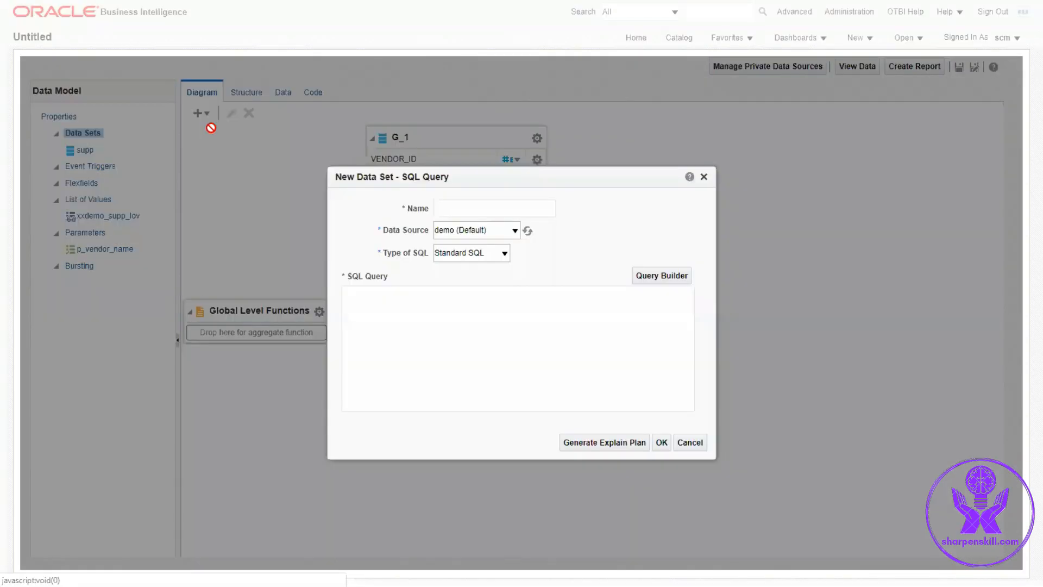
click(457, 209)
text(supp_site)
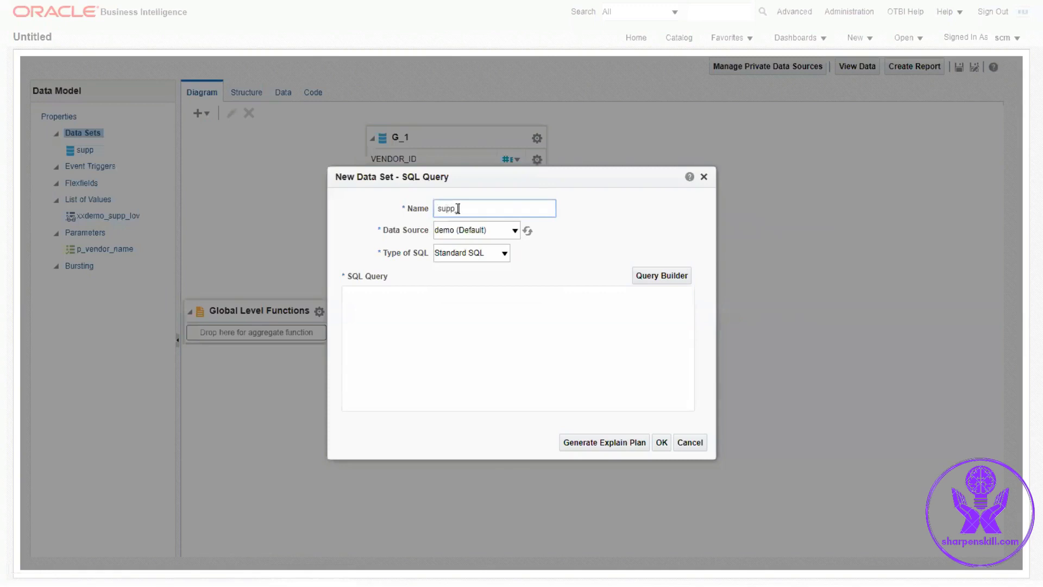
click(499, 233)
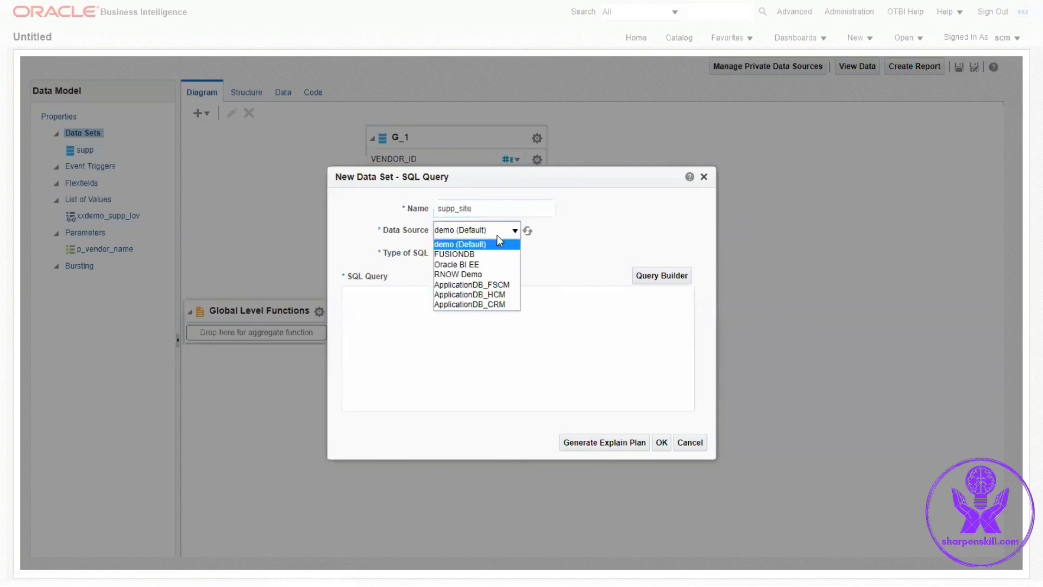
click(501, 285)
Step: Enter the query SELECT site.vendor_id, site.vendor_site_code, site.vendor_site_code_alt, site.email_address FROM POZ_SUPPLIER_SITES_ALL_M site and confirm
click(438, 304)
text(SELECT)
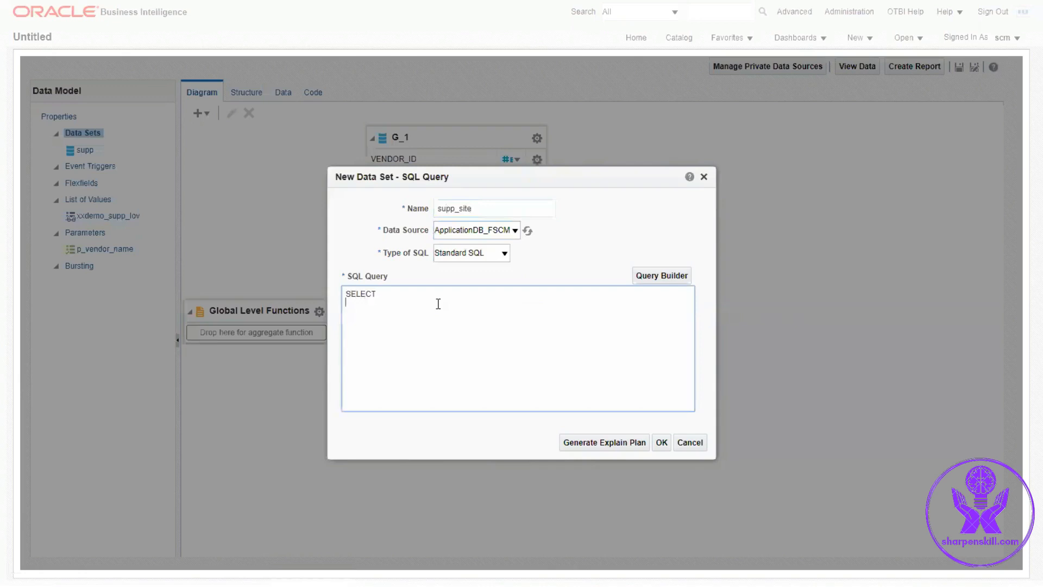
key(Return)
text(FROM POZ_SUPPLIER_SITE)
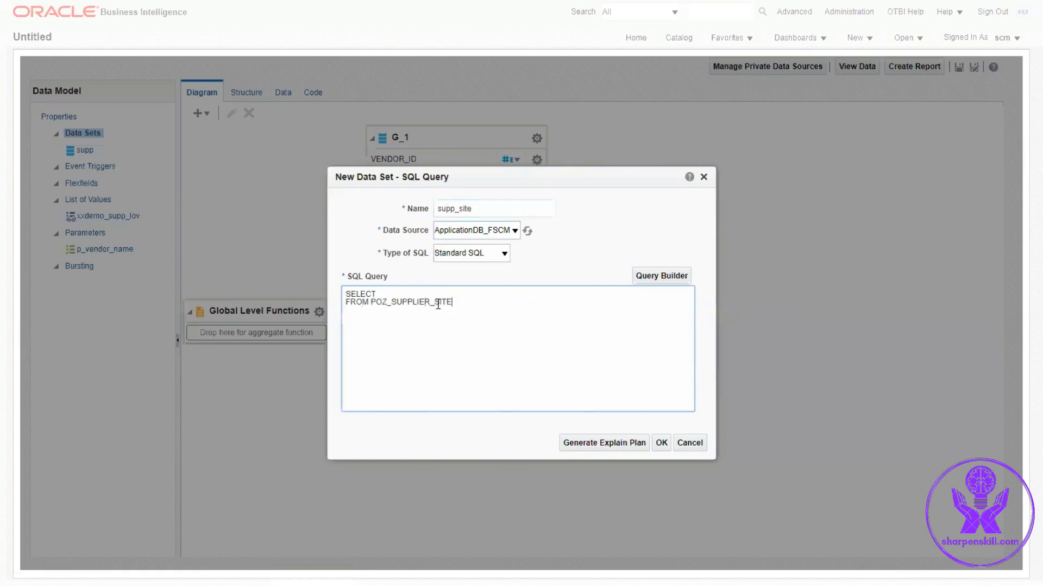
text(S_ALL_M)
key(BackSpace)
text(M site)
click(427, 293)
text(site.vendor_id)
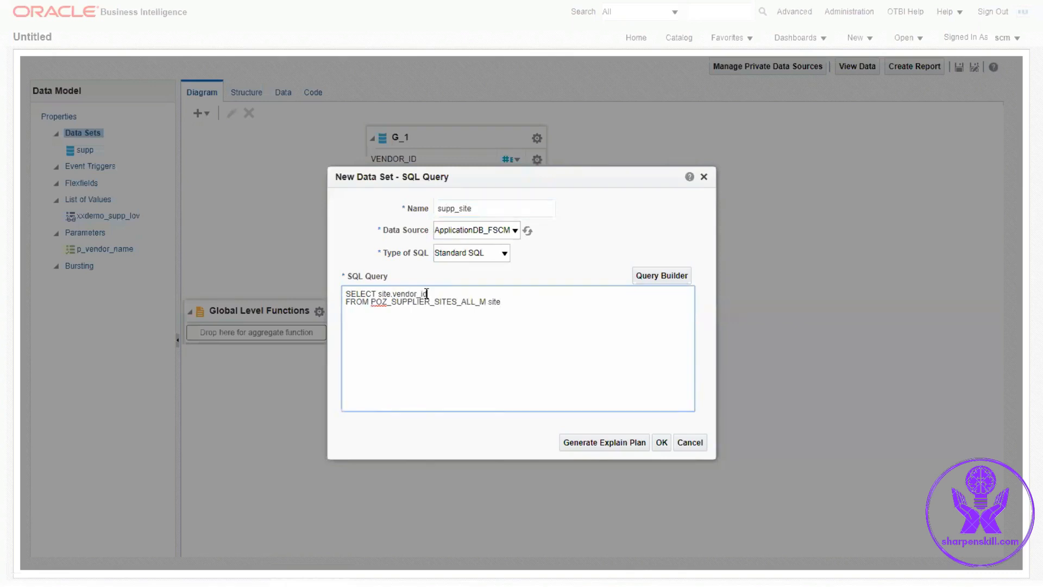
key(Return)
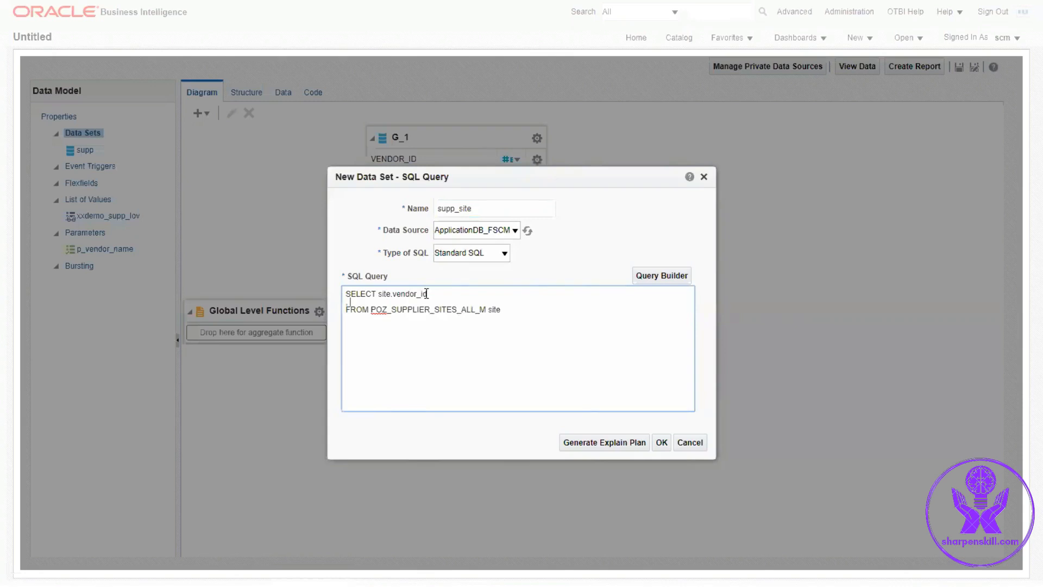
text(, site.vendor_c)
text(ode)
key(BackSpace)
key(BackSpace)
key(BackSpace)
key(BackSpace)
text(site_code)
key(Return)
text(, s)
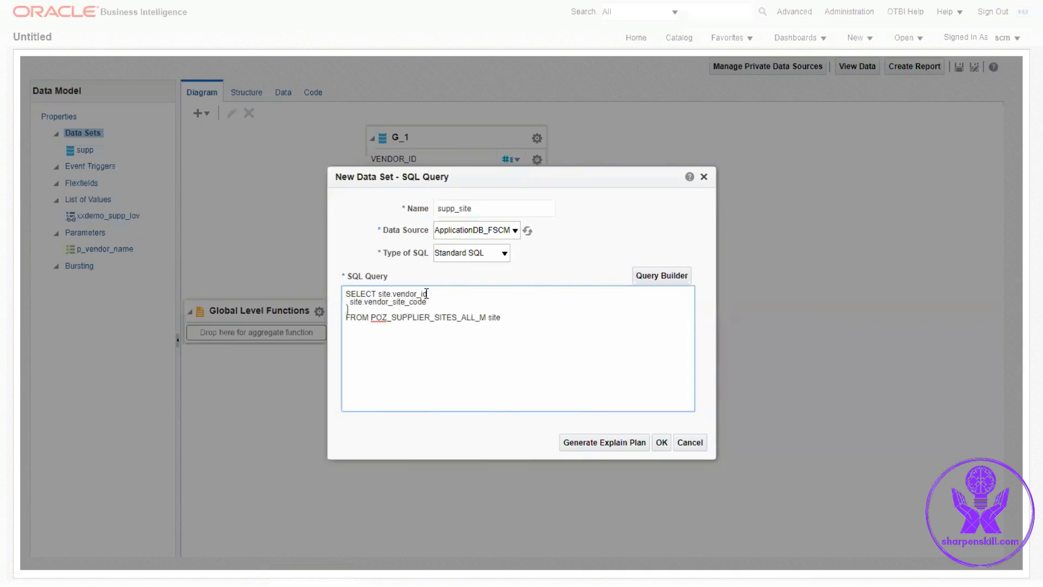
text(ite.vendor_site_code_alt)
key(Return)
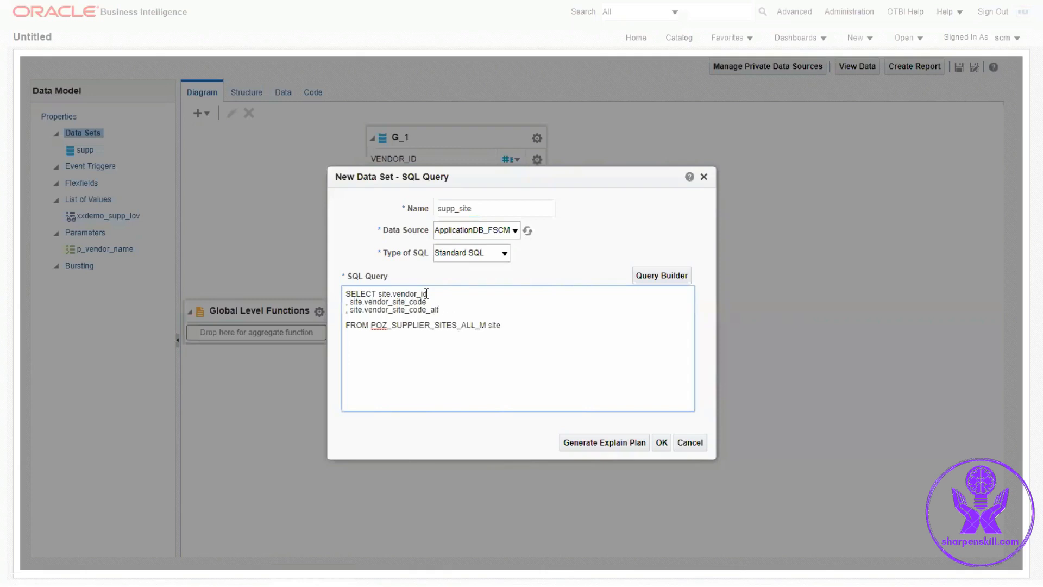
text(, site.email_address)
click(661, 443)
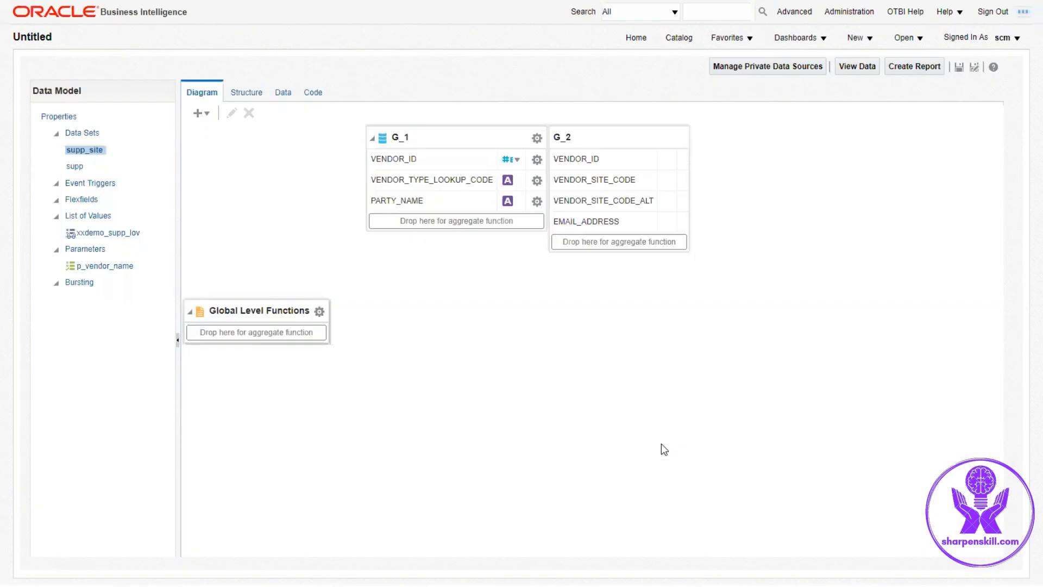
Step: Reposition the G_2 group and link G_1's VENDOR_ID to G_2's VENDOR_ID as master-detail
drag(603, 137, 690, 137)
click(691, 136)
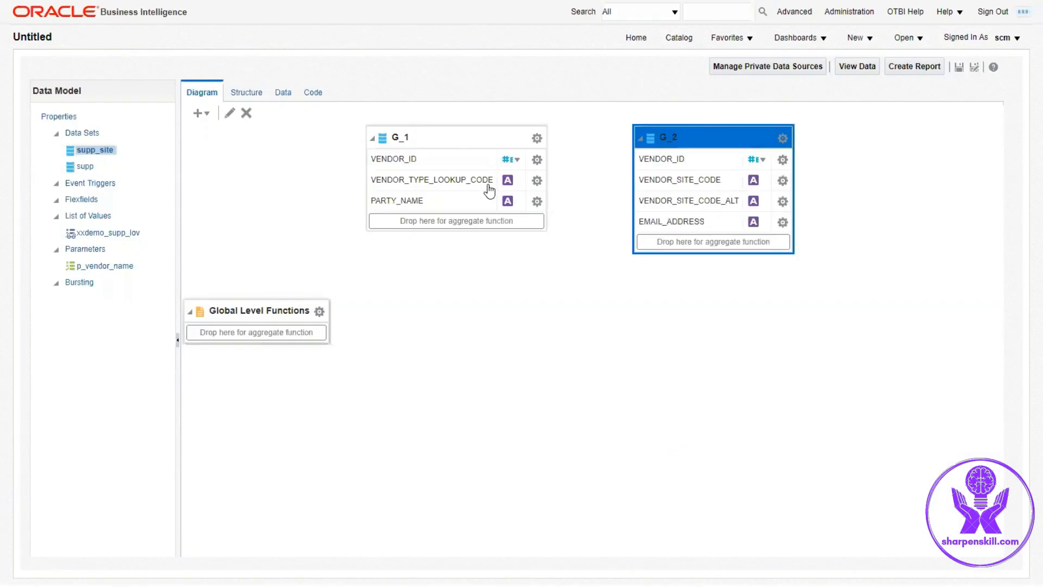
click(440, 161)
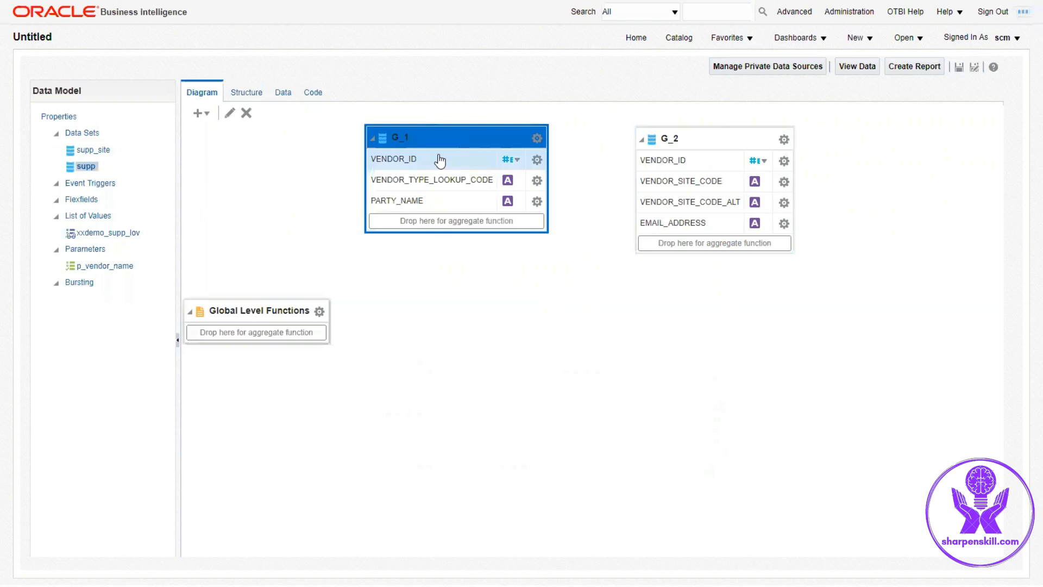
drag(440, 160, 726, 169)
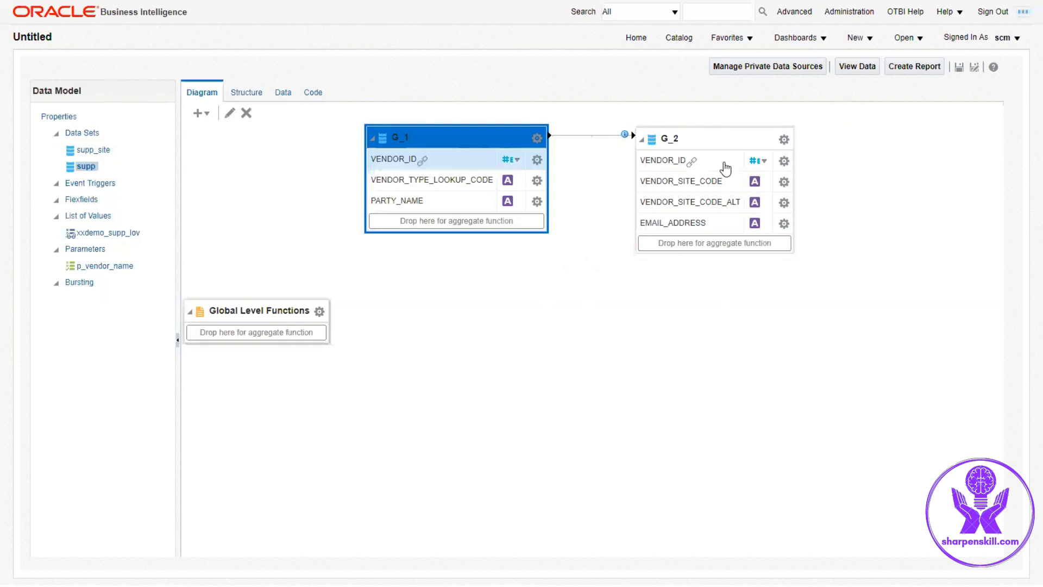
Step: Save the data model as DEMO_SUPP_DM in the My Folders/Demo_Master_detail folder
click(283, 93)
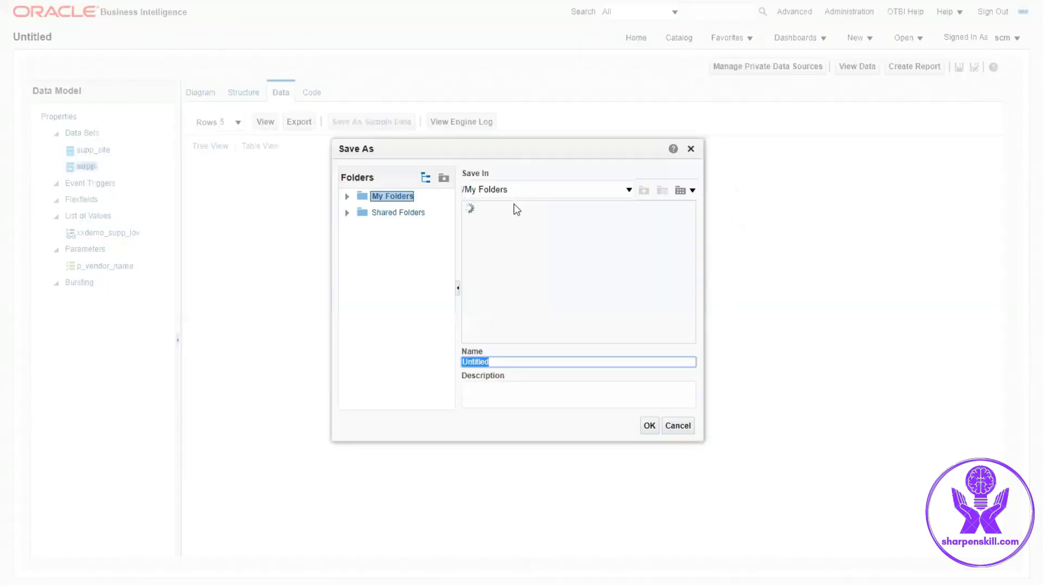
double_click(504, 230)
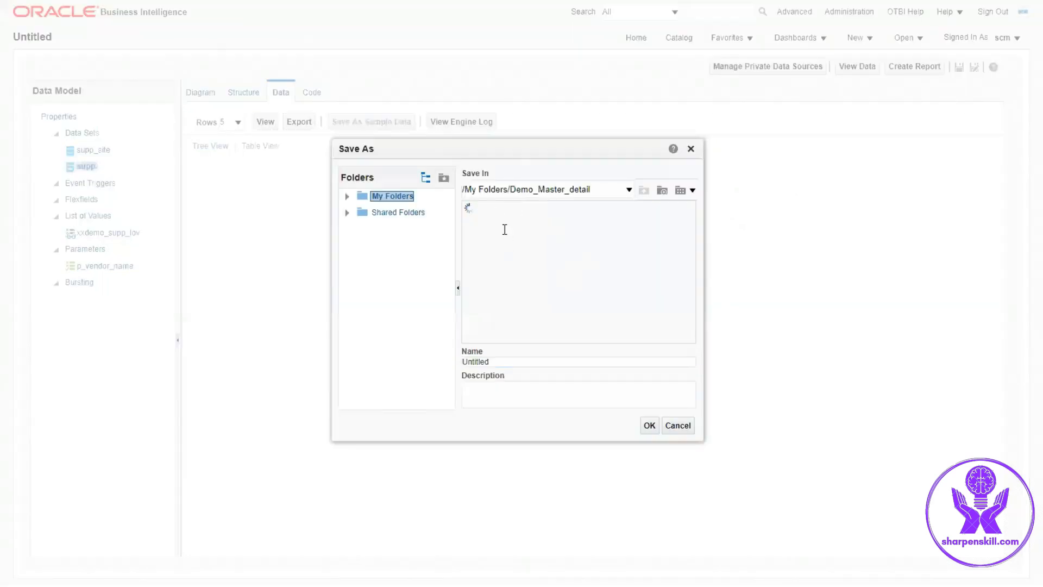
click(510, 361)
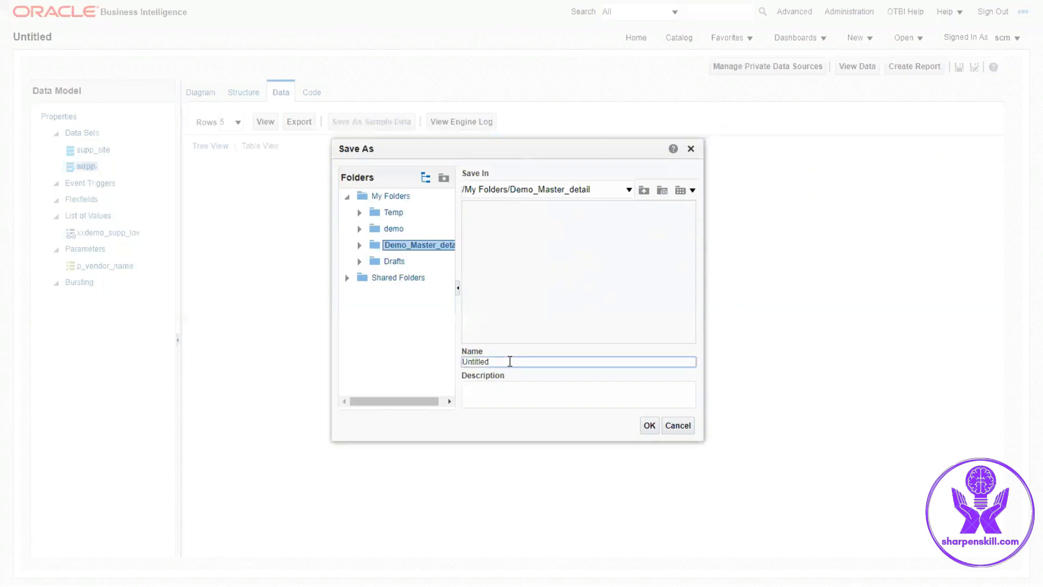
key(BackSpace)
key(BackSpace)
key(BackSpace)
key(BackSpace)
key(BackSpace)
key(BackSpace)
key(BackSpace)
text(DEMO_SUPP_DM)
click(652, 426)
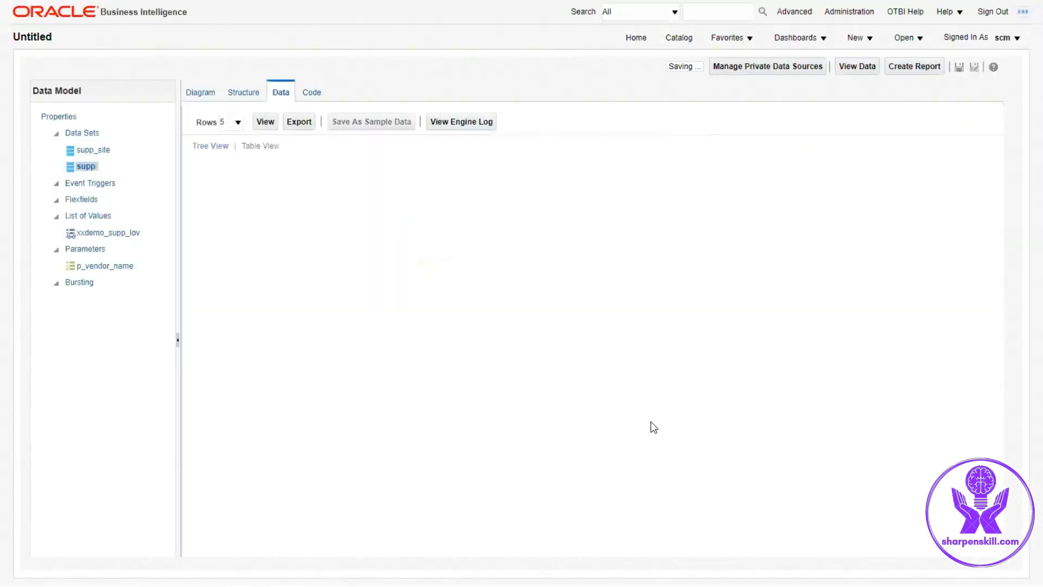
Step: Preview the data for supplier Dell Inc. with 200 rows in table view
click(851, 69)
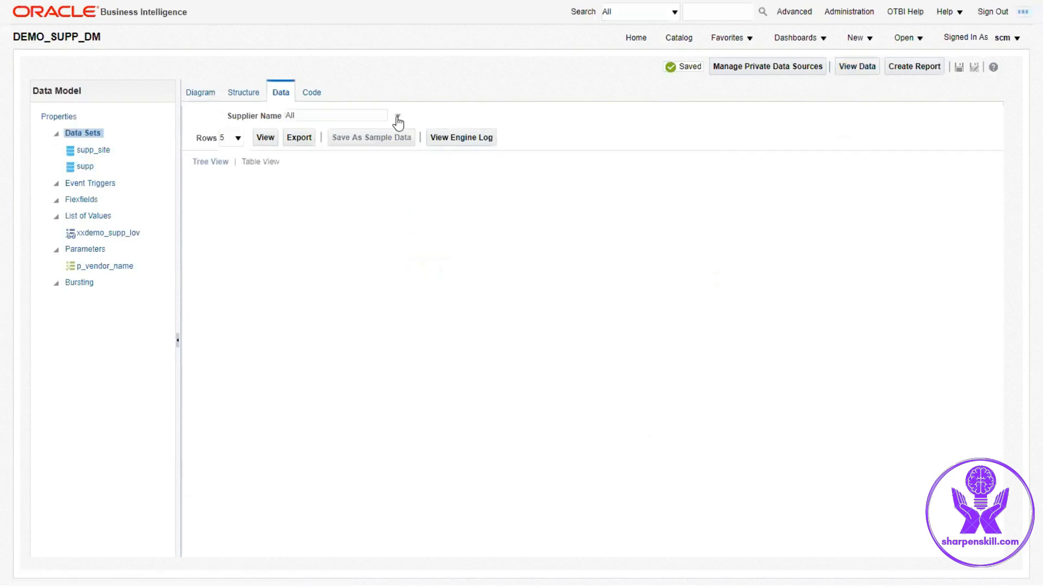
click(398, 117)
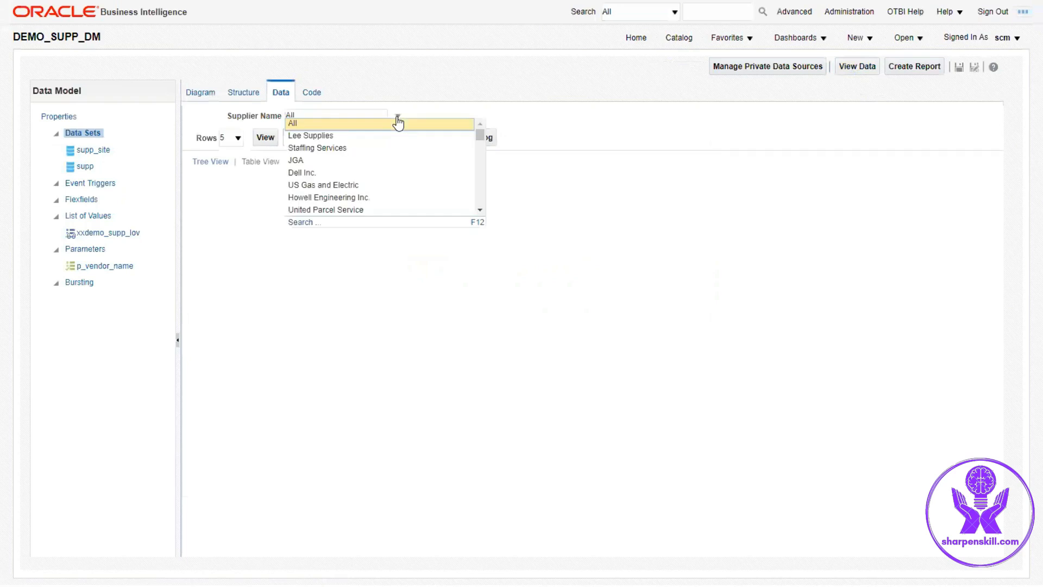
click(320, 173)
click(235, 138)
click(227, 192)
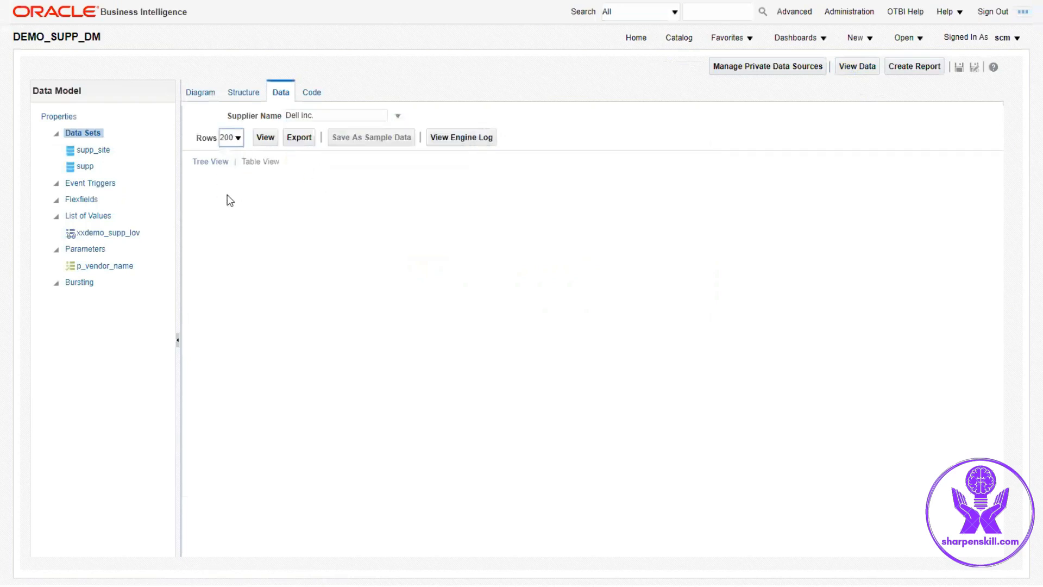
click(266, 140)
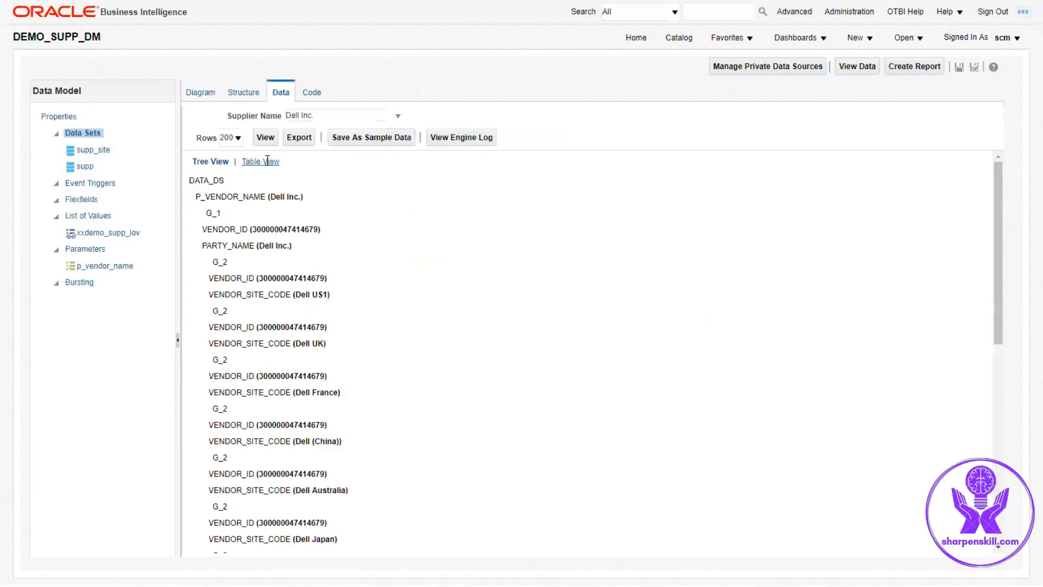
click(266, 161)
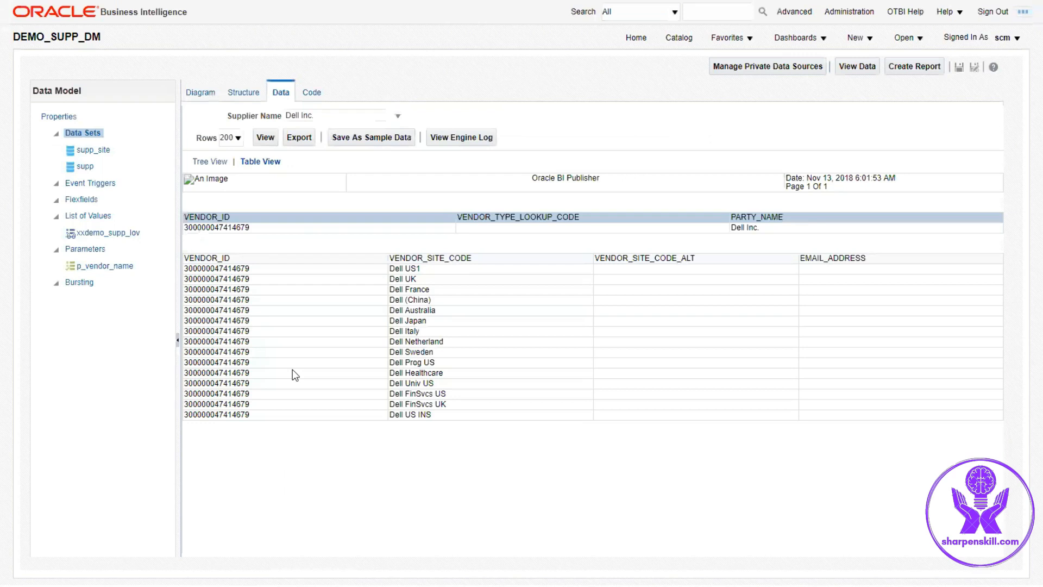
Step: Change the data model's XML output options to exclude parameter tags
click(64, 118)
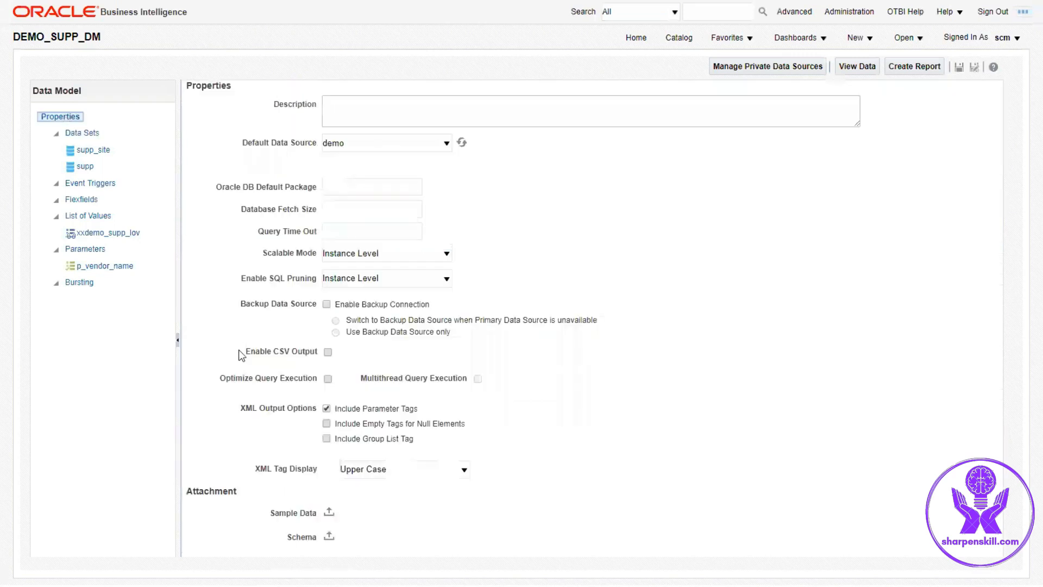
click(326, 409)
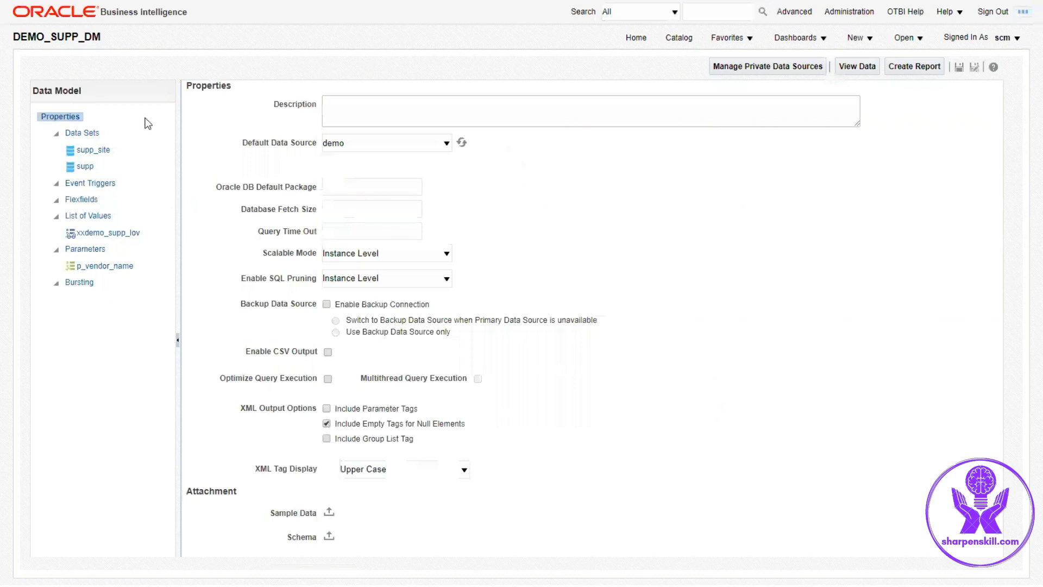
Step: Regenerate the data, save it as sample data, and save the data model
click(79, 135)
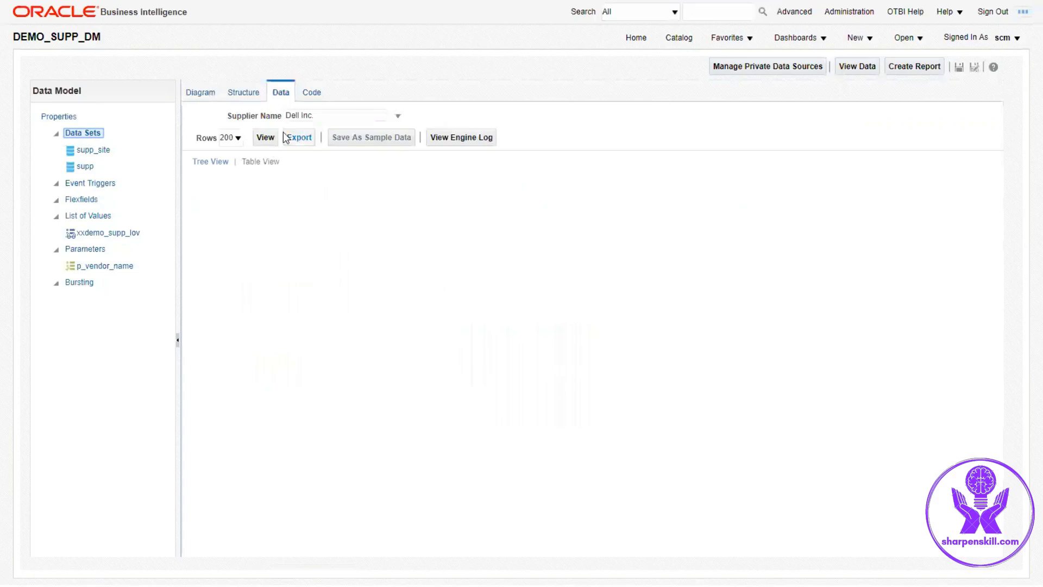
click(264, 137)
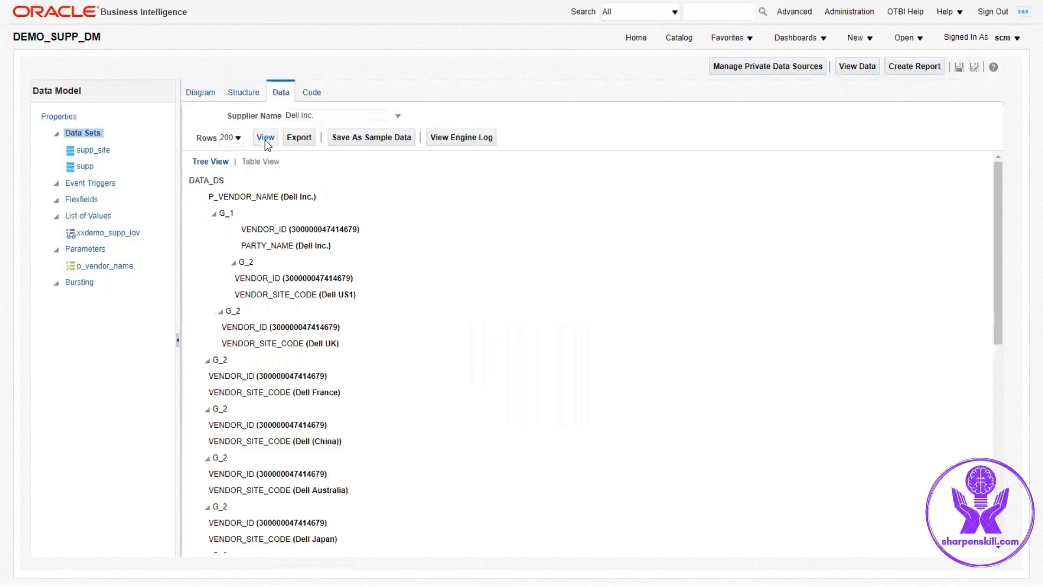
click(372, 139)
click(603, 341)
click(958, 67)
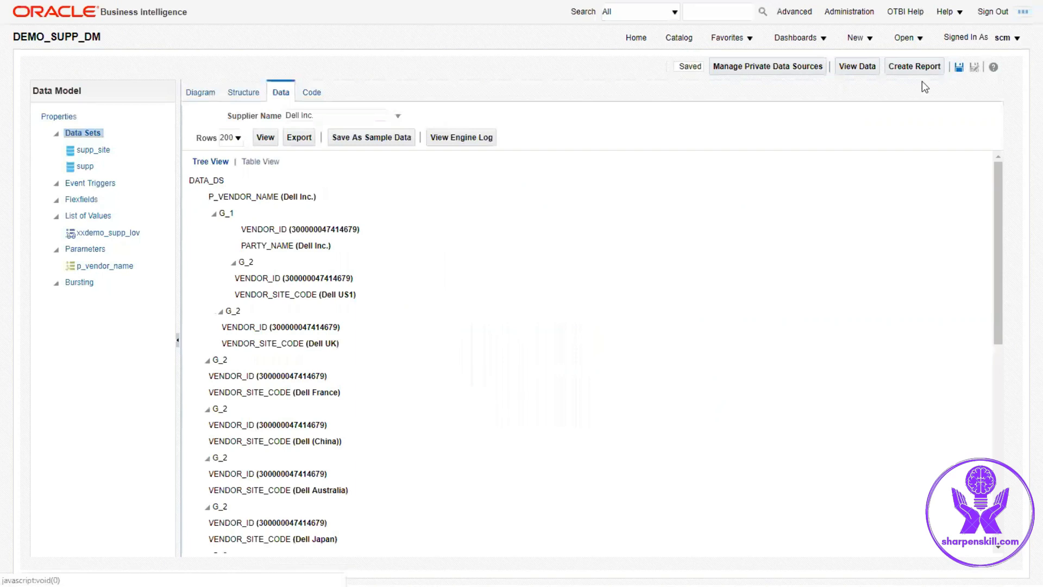
Step: Create a report from the data model with the Report Editor and save it as Demo Supplier Master Detail Report
click(918, 67)
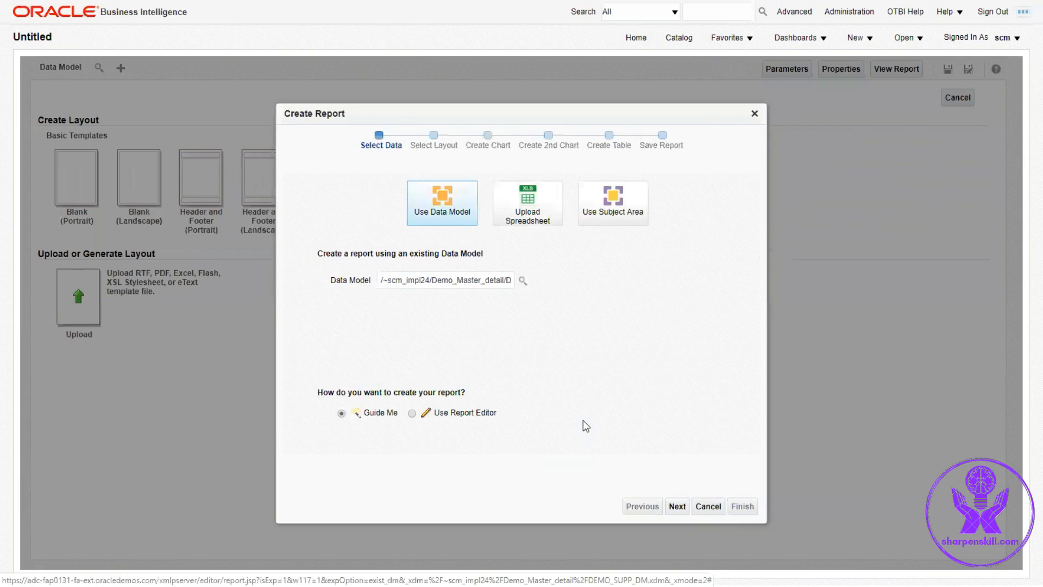
click(411, 413)
click(751, 510)
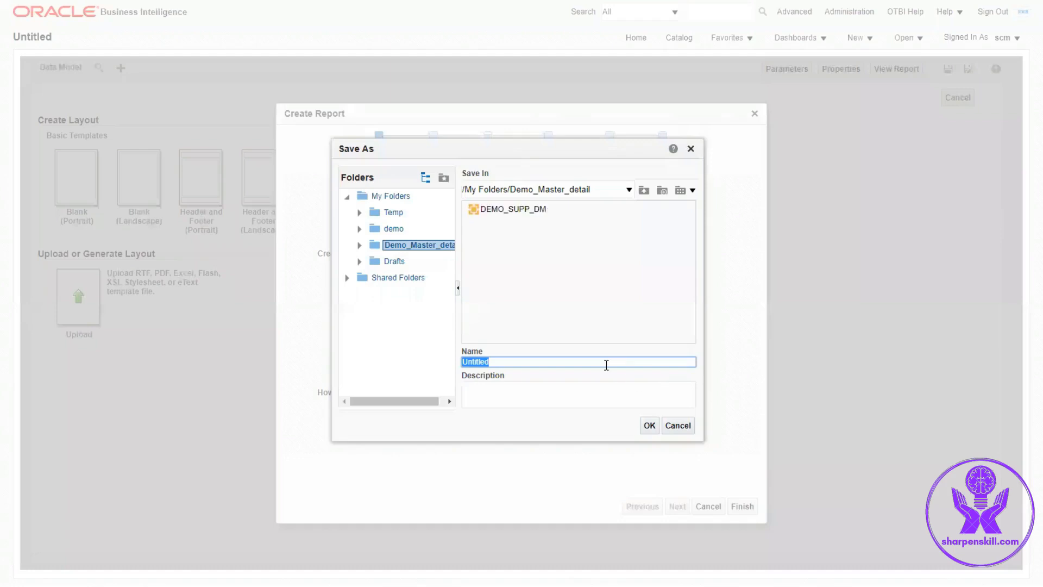
text(Demo Supplier Master Detail Report)
click(646, 428)
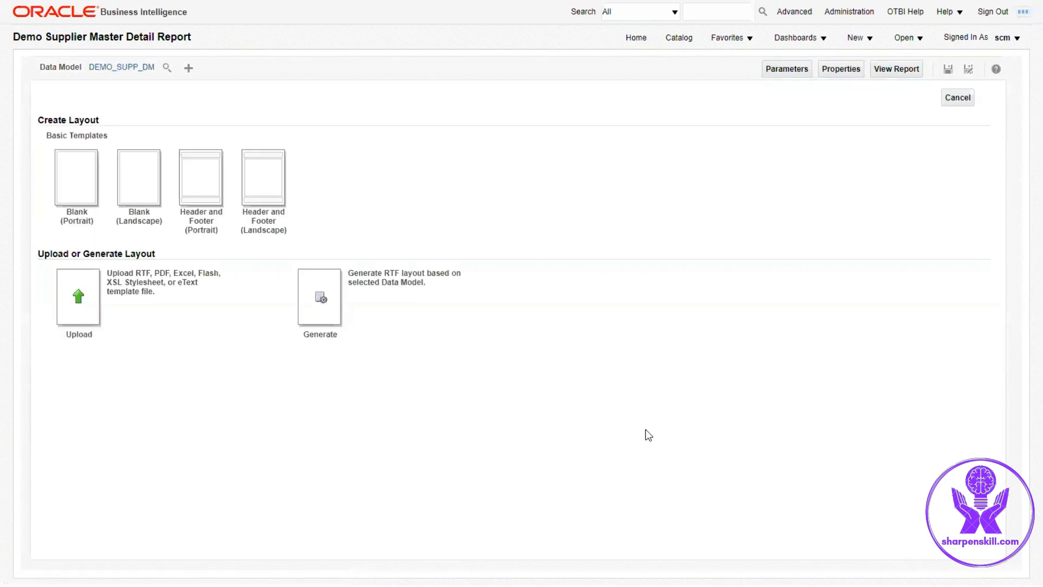
Step: Switch to the file explorer and open the sample_supp.rtf template in Word
key(alt+Tab)
key(Tab)
key(Tab)
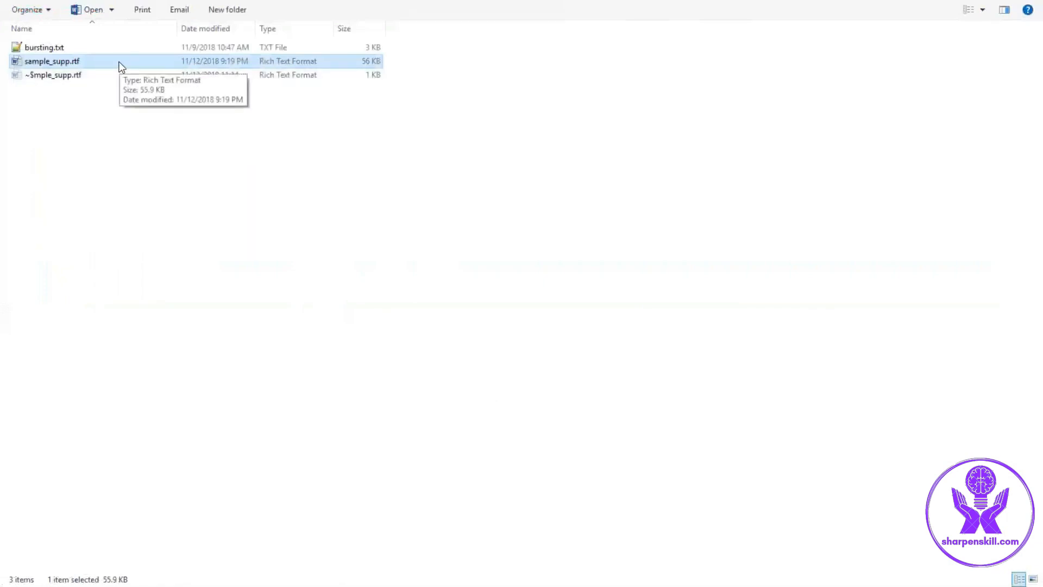
double_click(121, 66)
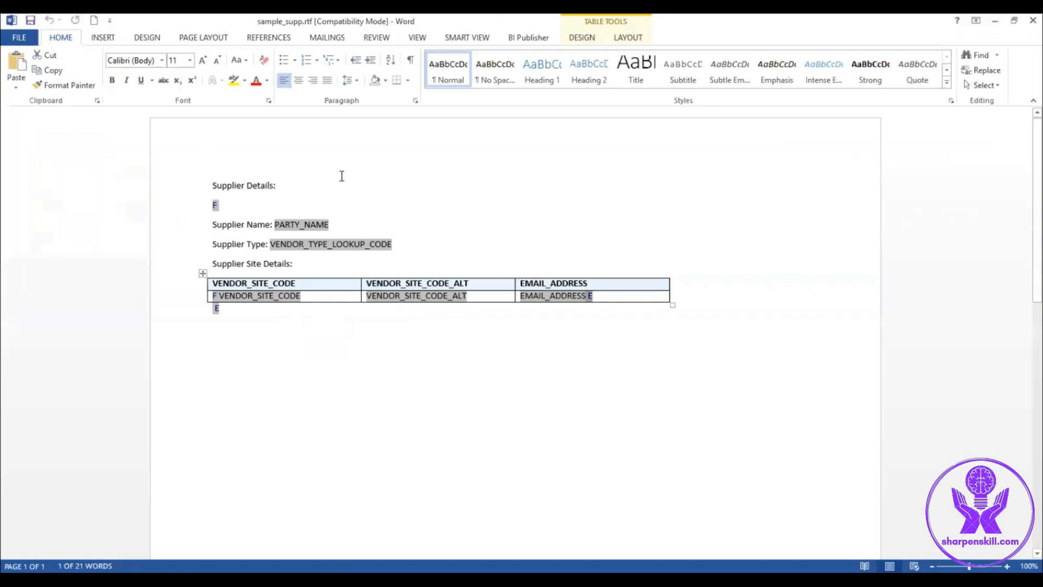
Step: Inspect the options and help text of the F form field in the template
double_click(214, 205)
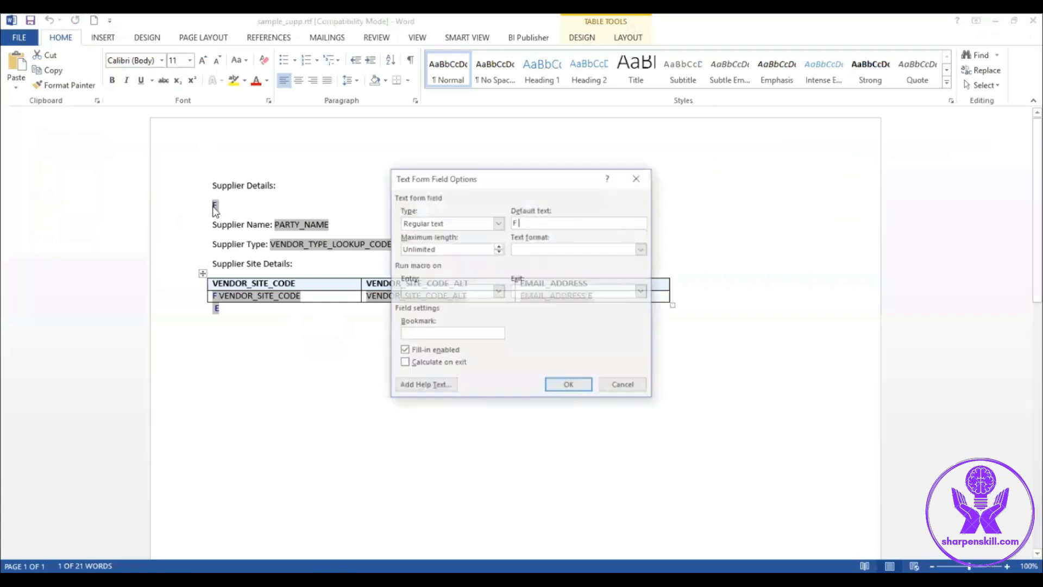
click(424, 386)
click(599, 362)
click(620, 384)
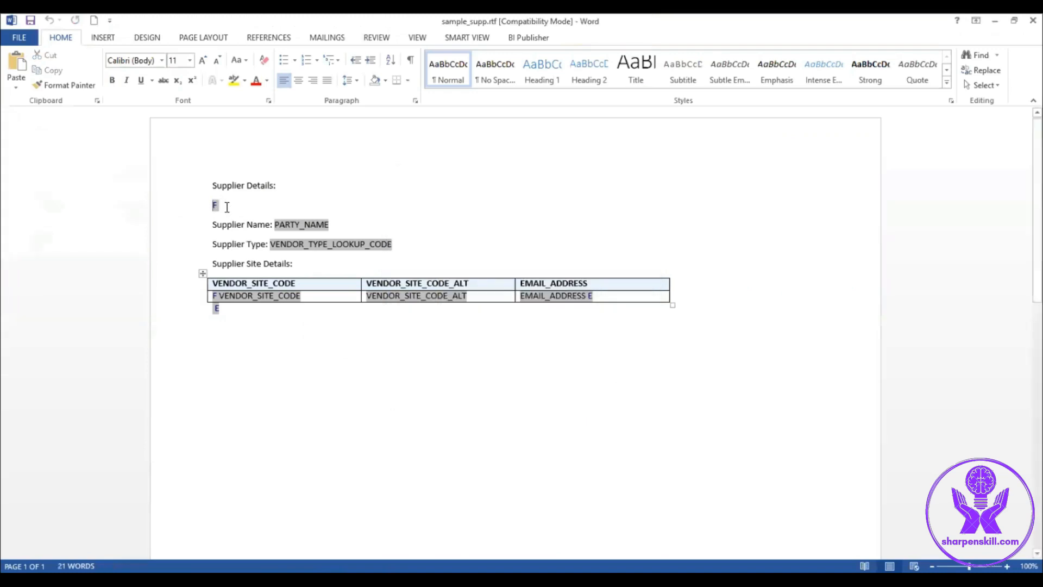
Step: Inspect the help text of the E and F form fields around and inside the supplier site table
double_click(216, 309)
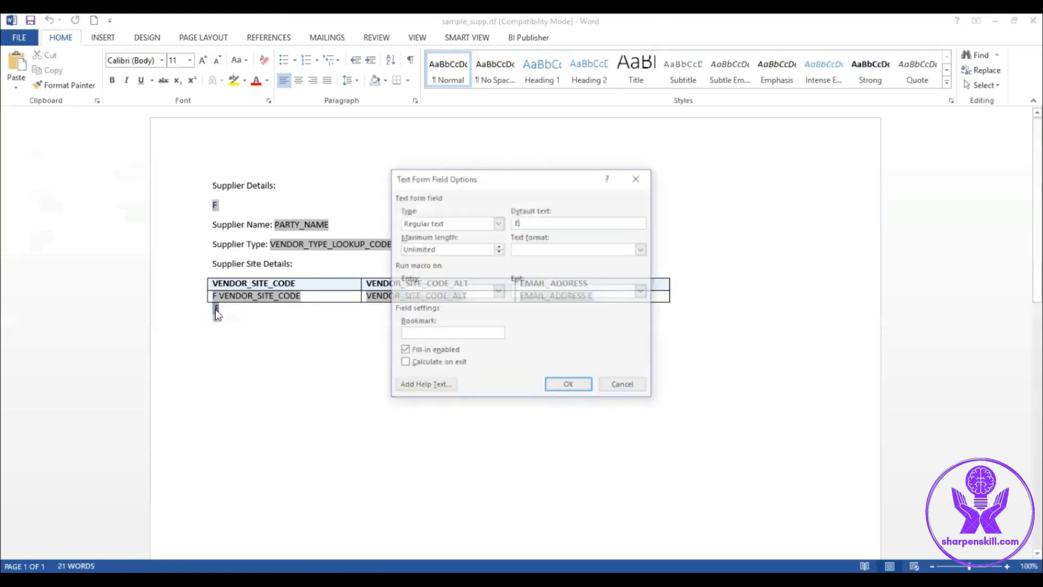
click(424, 387)
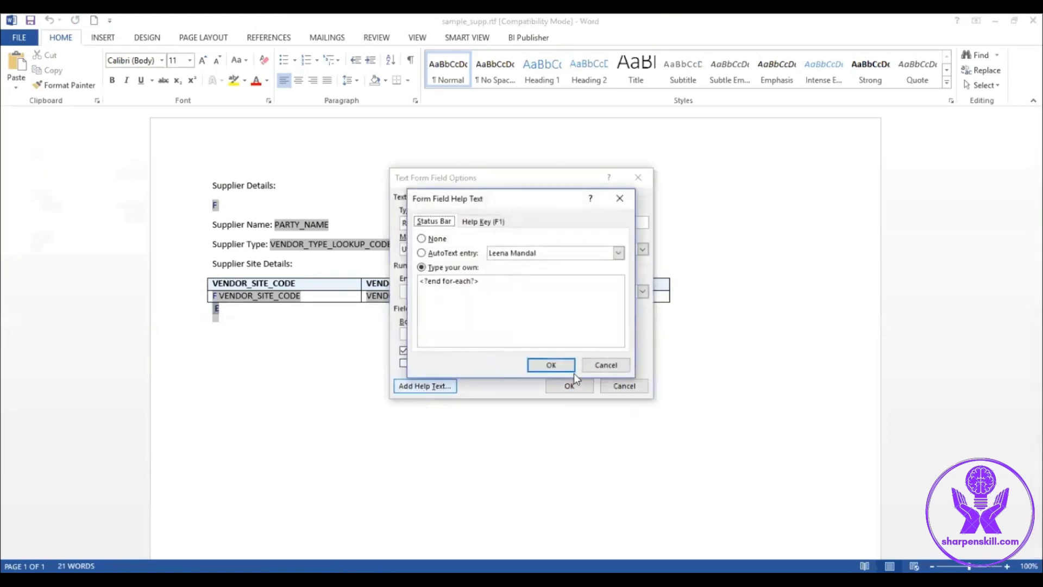
click(605, 369)
click(621, 384)
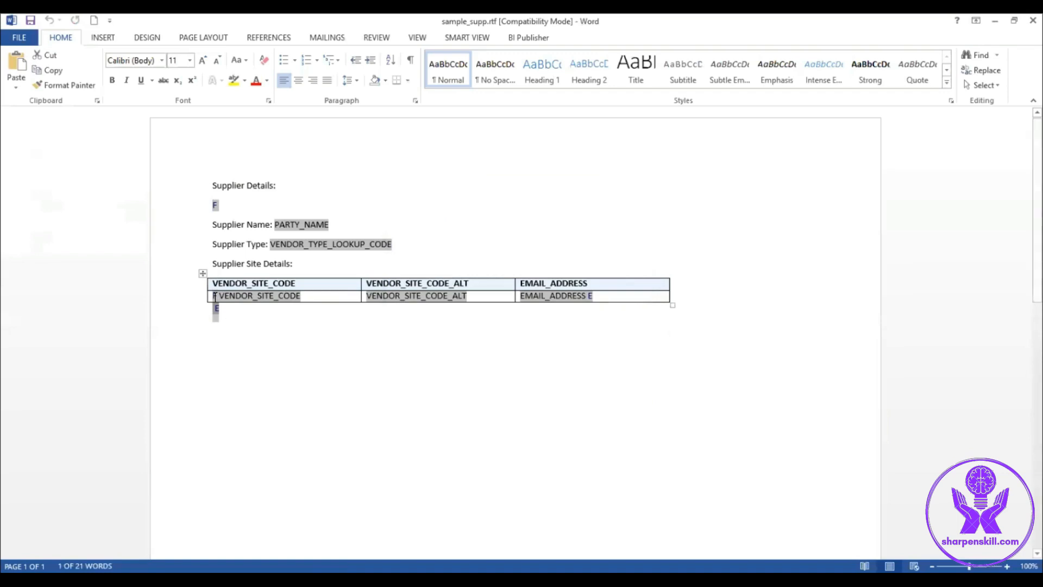
double_click(214, 296)
click(425, 386)
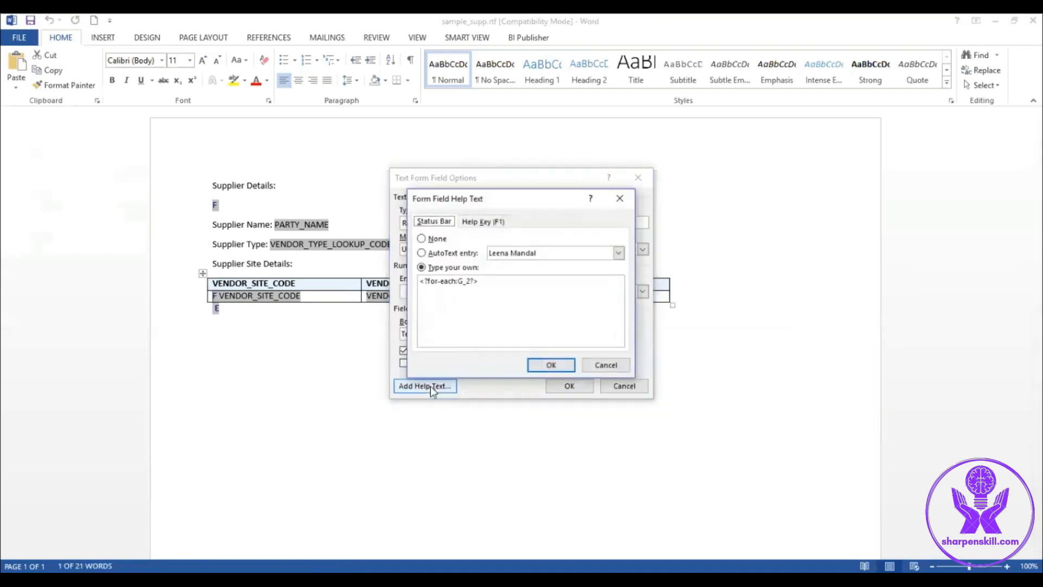
click(550, 364)
click(624, 385)
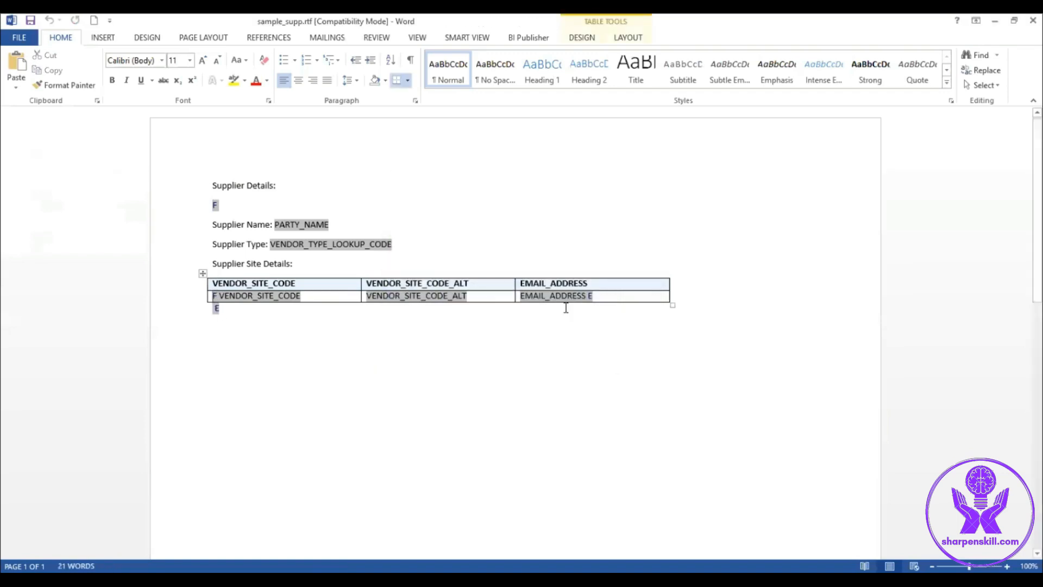
double_click(590, 297)
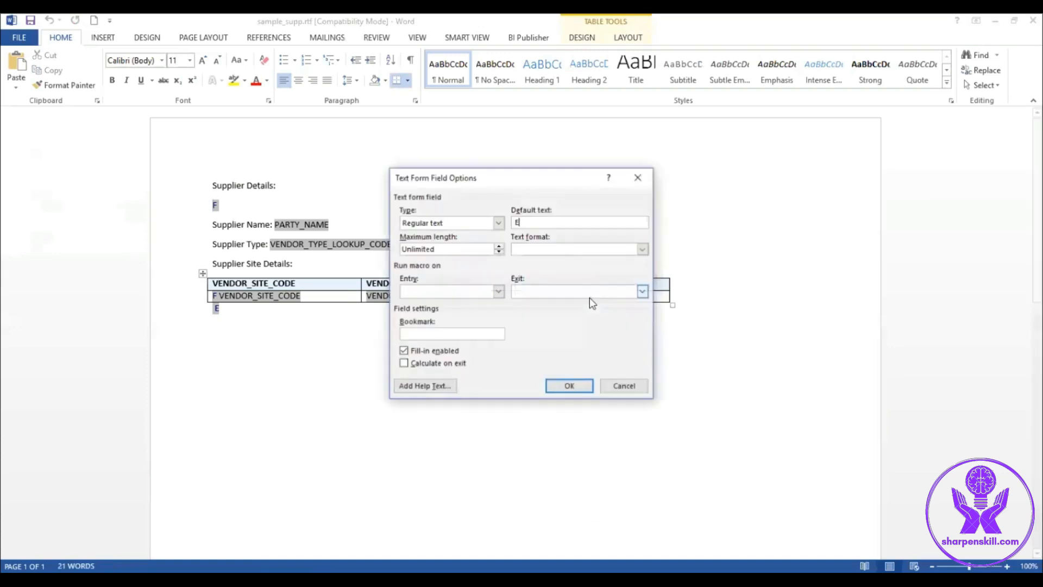
click(424, 386)
click(604, 362)
click(617, 386)
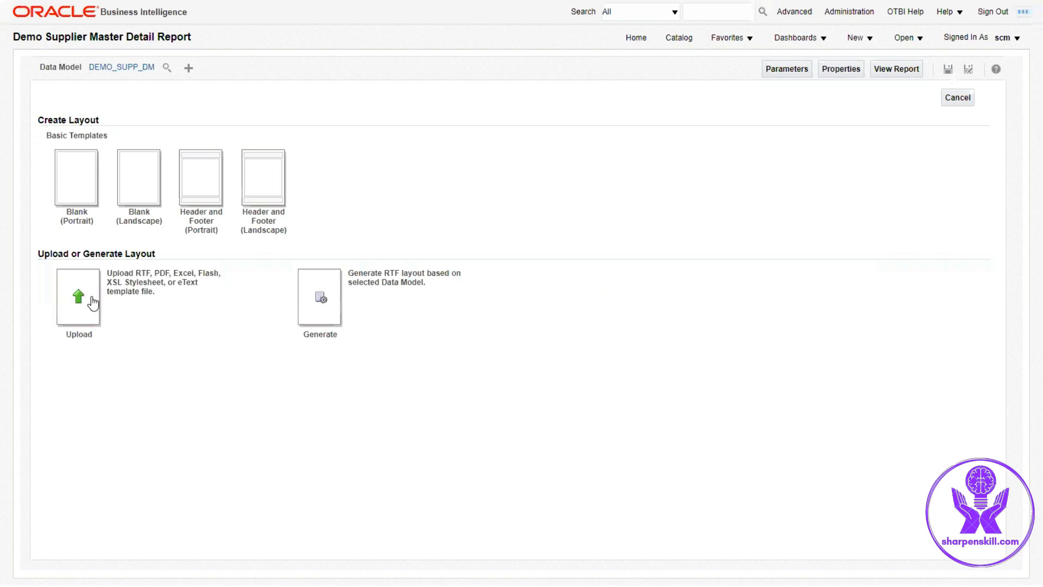
Step: Upload sample_supp.rtf as an RTF Template layout named DEMO_SUPP_LAYOUT with English locale
click(93, 303)
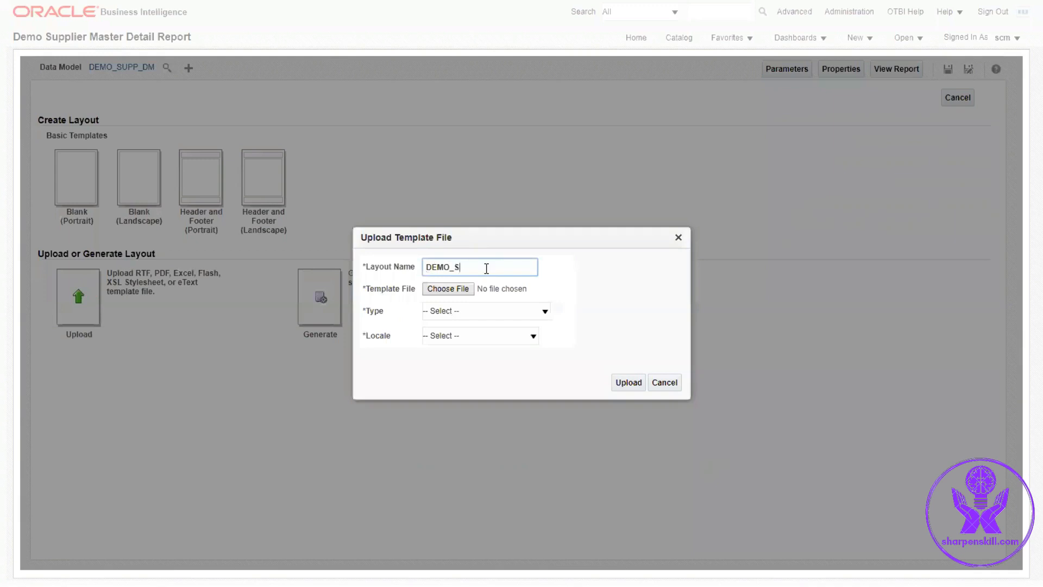
text(DEMO_SUPP_LAYOUT)
click(448, 289)
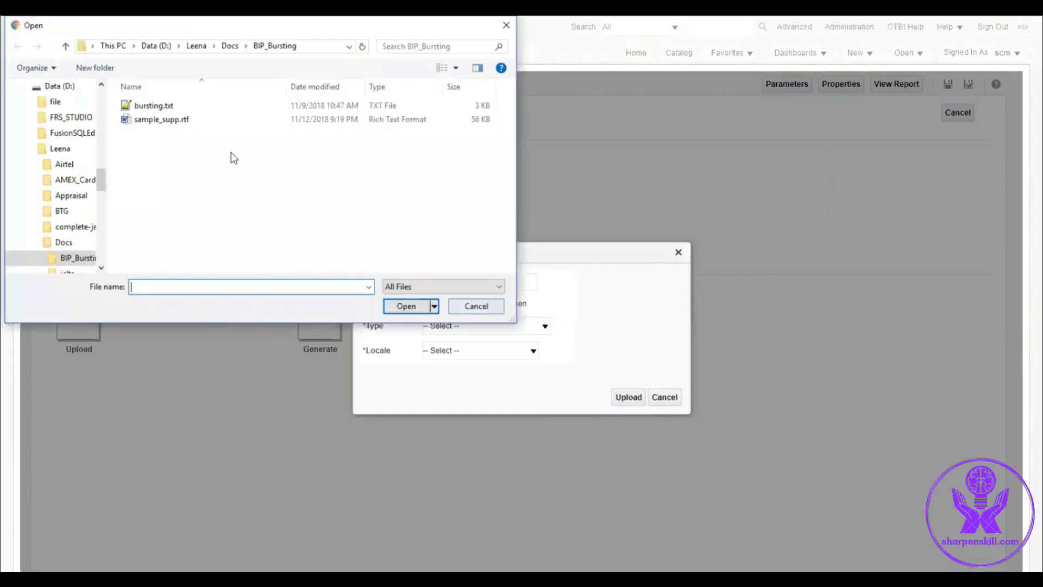
click(198, 104)
click(406, 306)
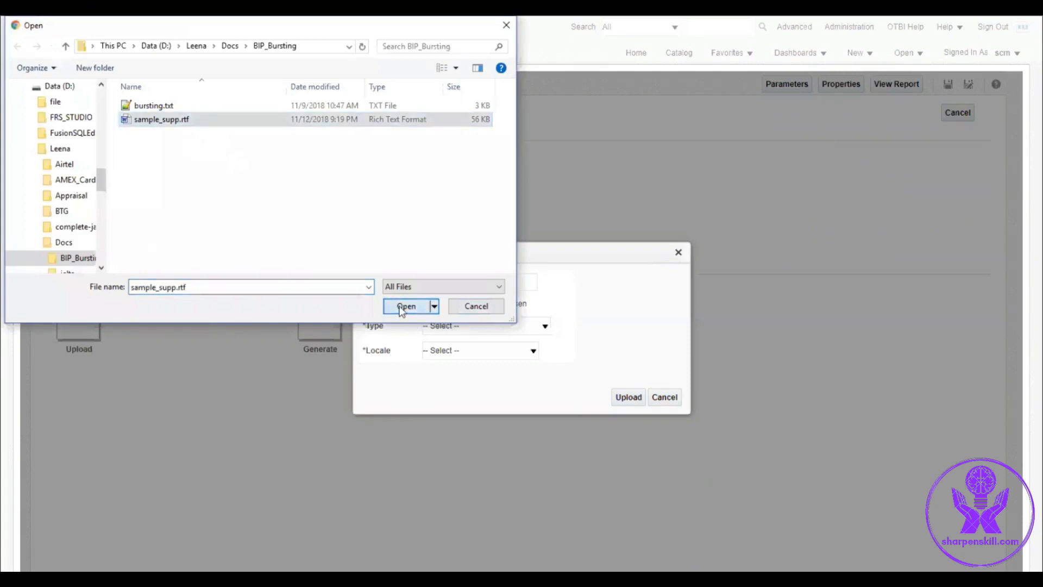
click(469, 326)
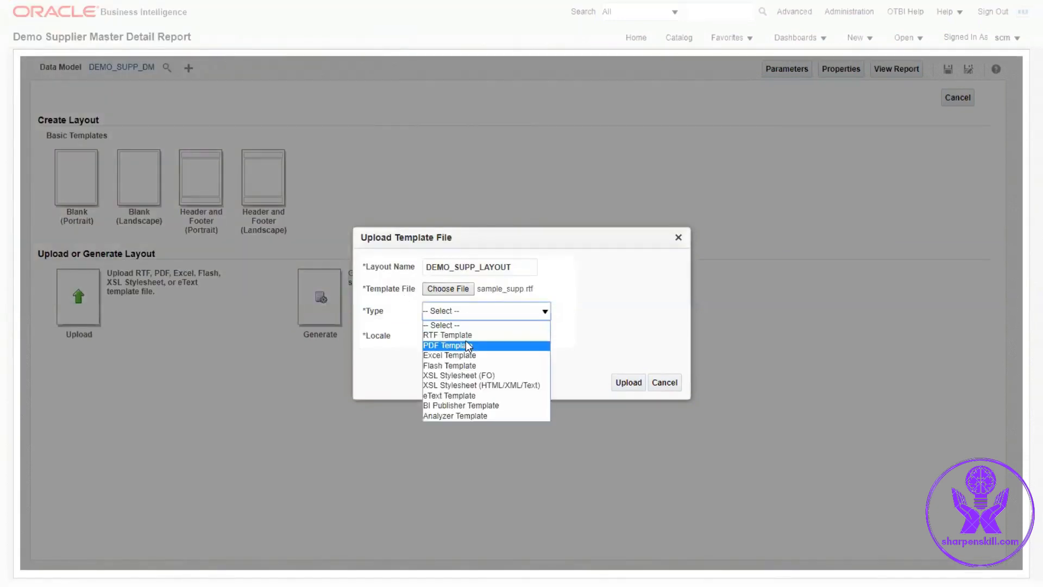
click(461, 334)
click(461, 336)
key(e)
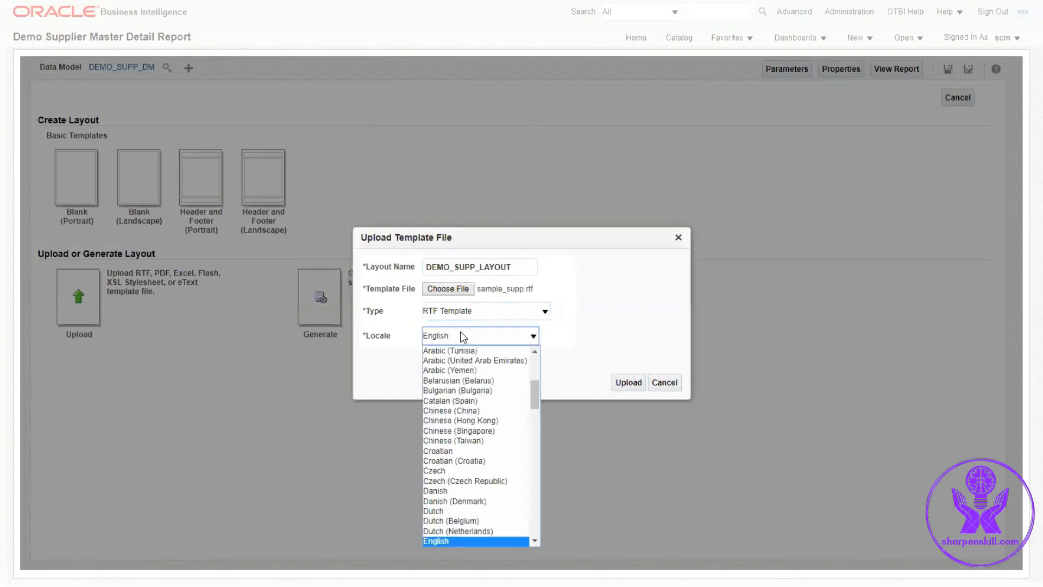
click(531, 341)
click(628, 383)
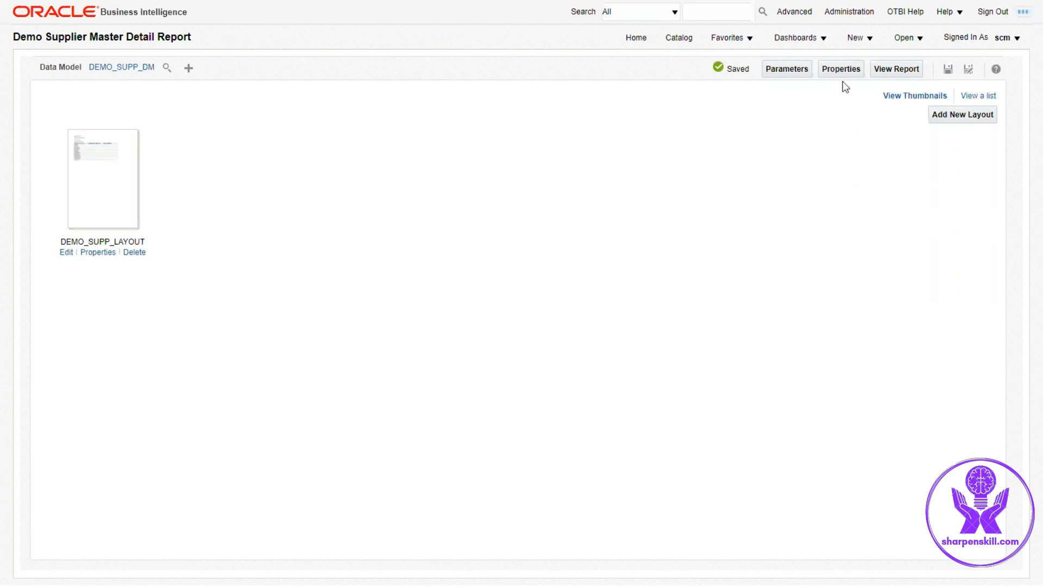
Step: Set the DEMO_SUPP_LAYOUT default format to PDF in the layout list and save the report
click(840, 71)
click(386, 289)
click(715, 478)
click(972, 98)
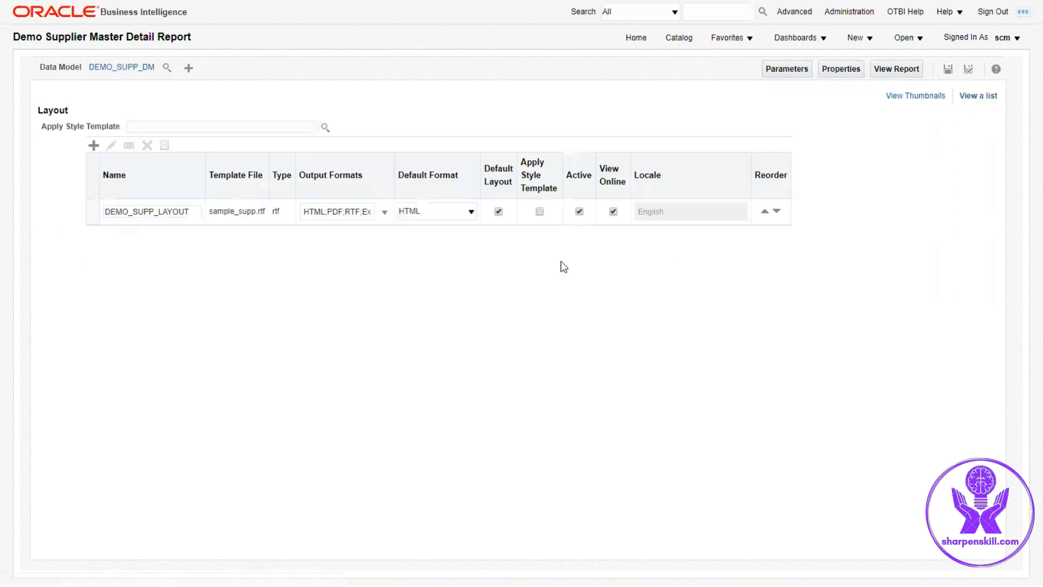
click(470, 213)
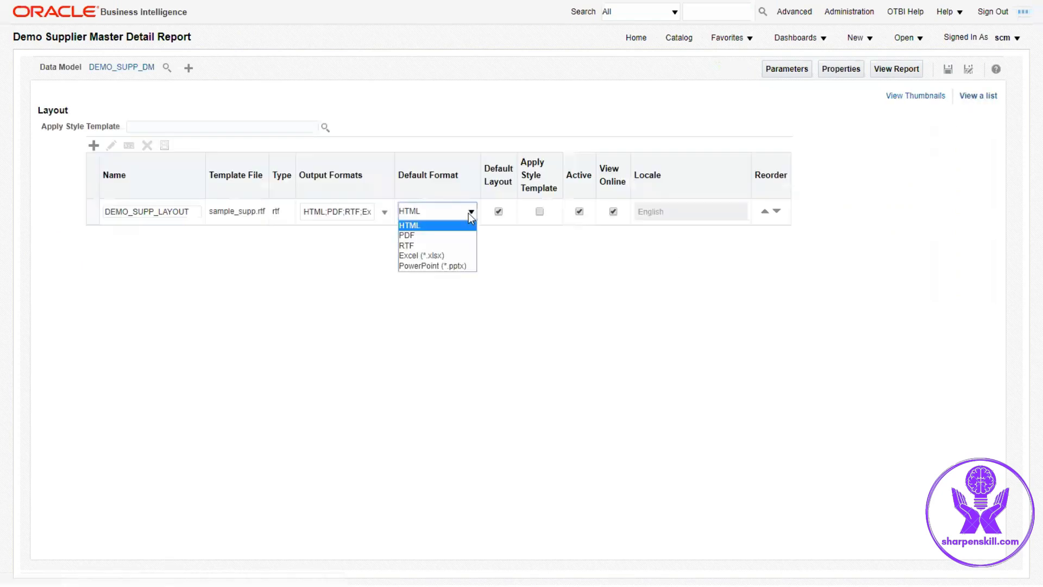
click(440, 235)
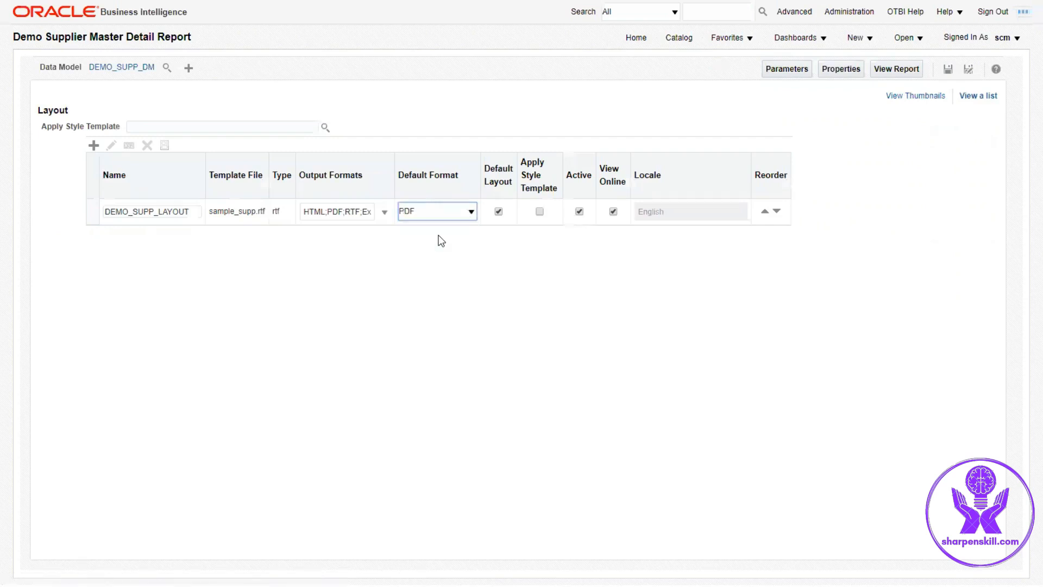
click(911, 101)
click(948, 71)
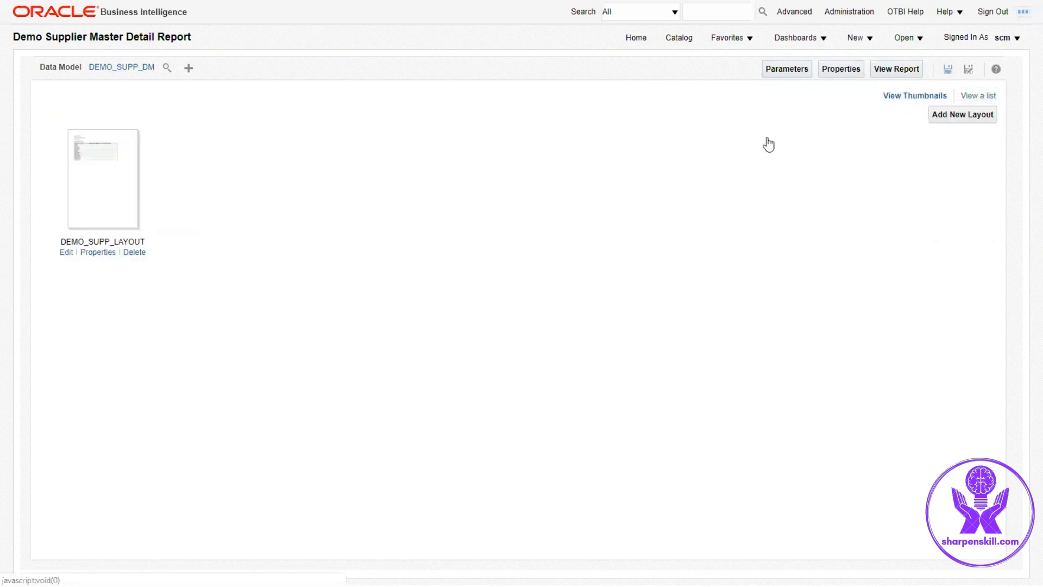
Step: View the report for supplier Dell Inc. and examine the generated supplier and site details
click(888, 67)
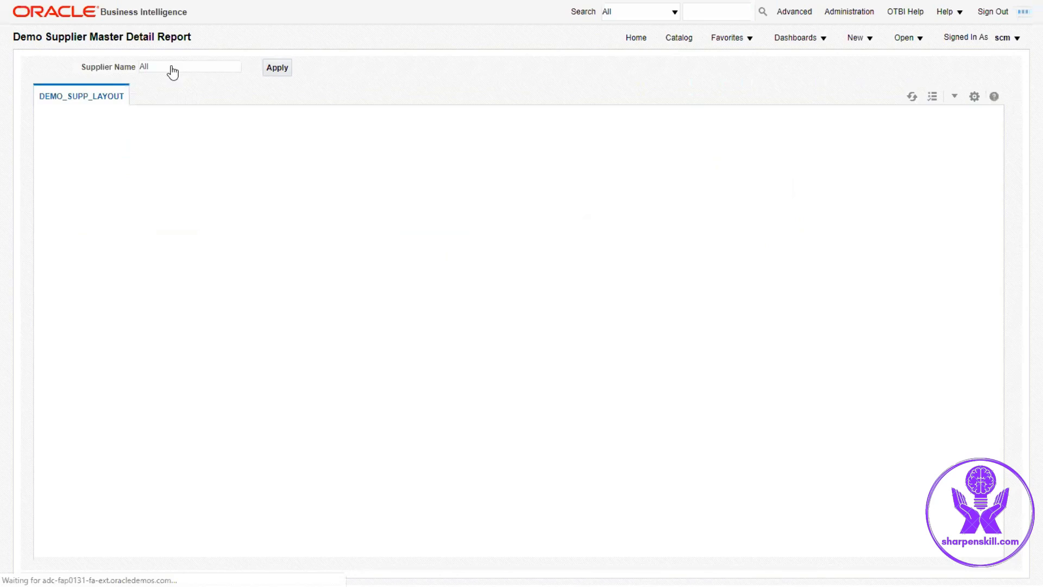
click(175, 67)
click(178, 123)
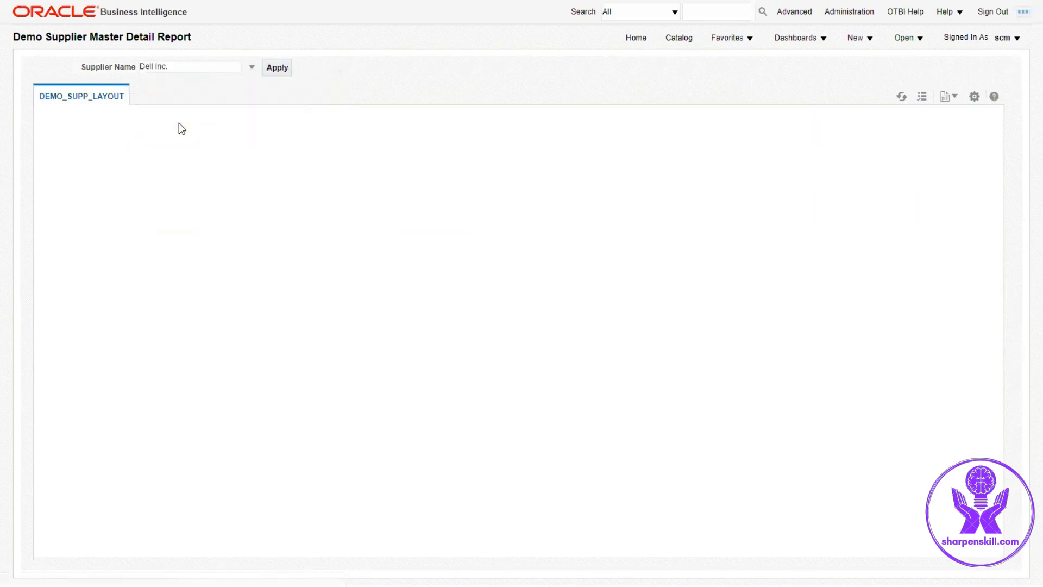
click(280, 67)
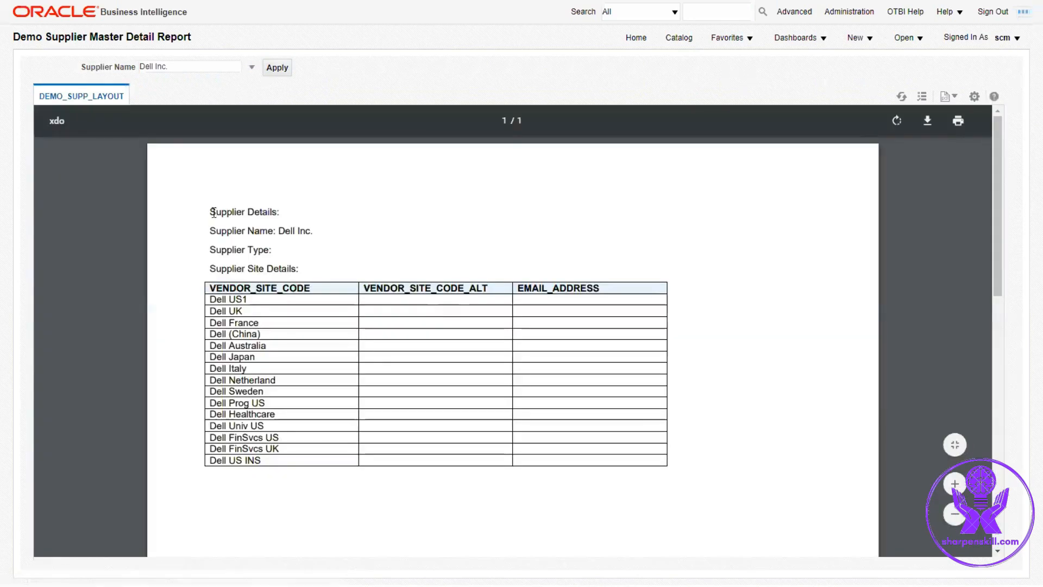
drag(210, 211, 282, 250)
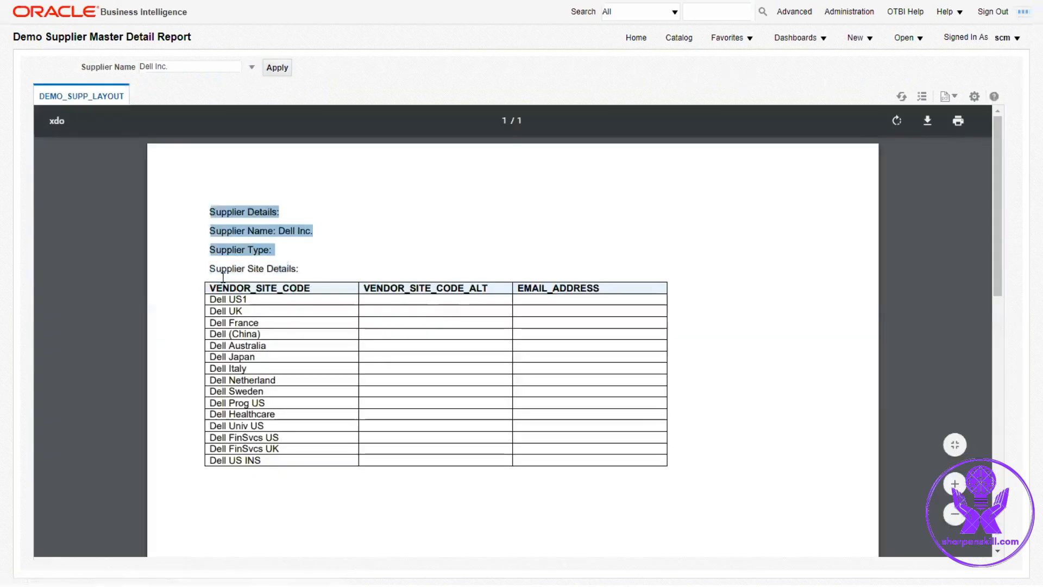
drag(211, 270, 388, 408)
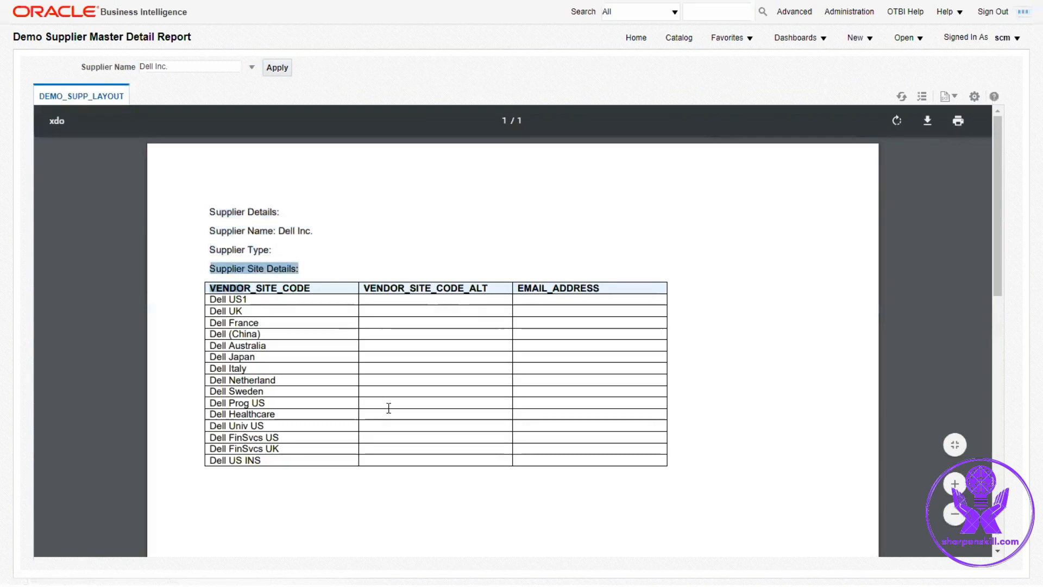
click(502, 443)
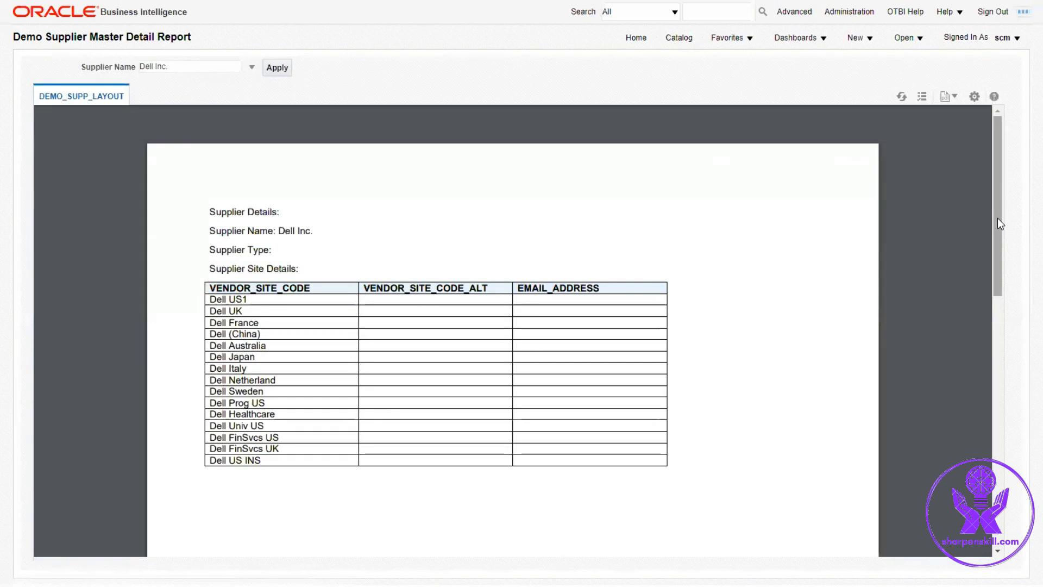
Step: Export the report to HTML
click(974, 96)
mouse_move(875, 163)
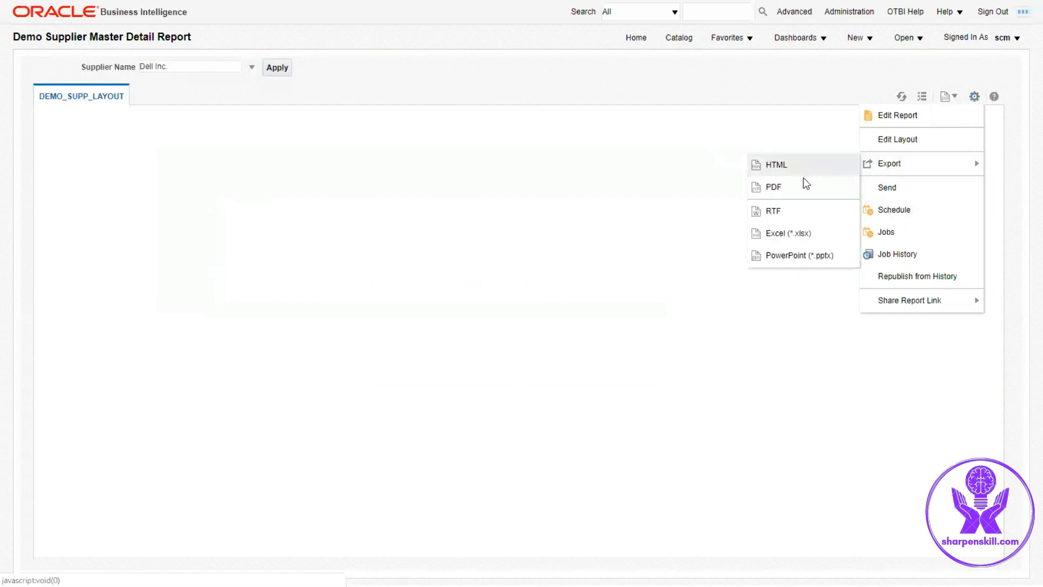
click(803, 173)
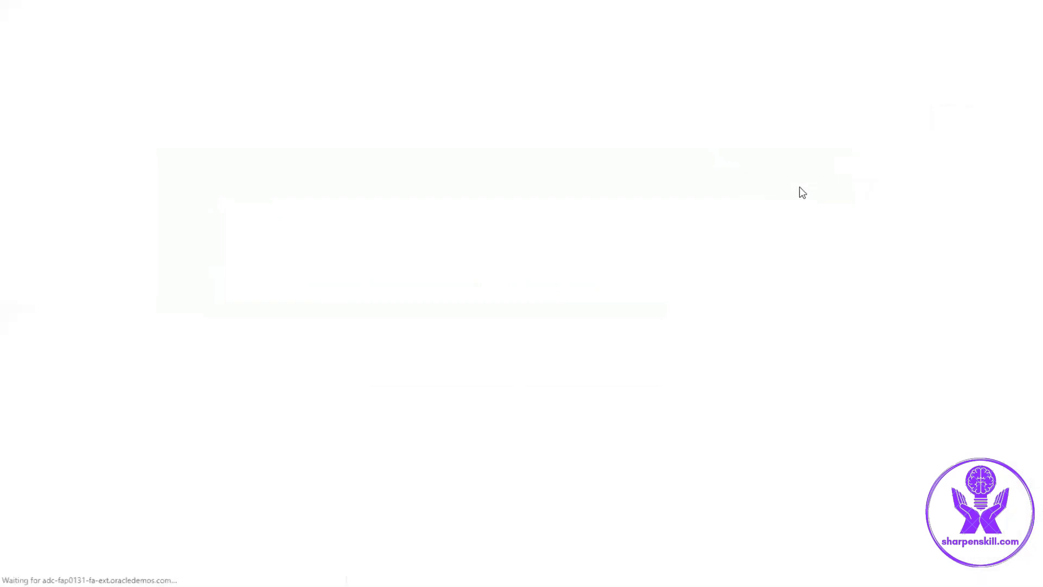